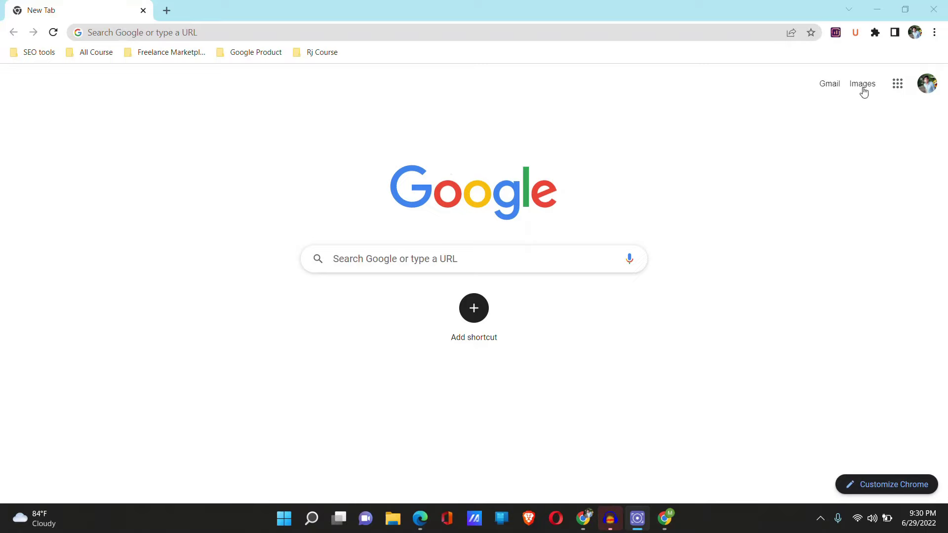
- Open the browser's profile list and look through it for another profile
{"action": "left_click", "coordinate": [915, 33]}
{"action": "scroll", "coordinate": [860, 241], "scroll_direction": "down", "scroll_amount": 6}
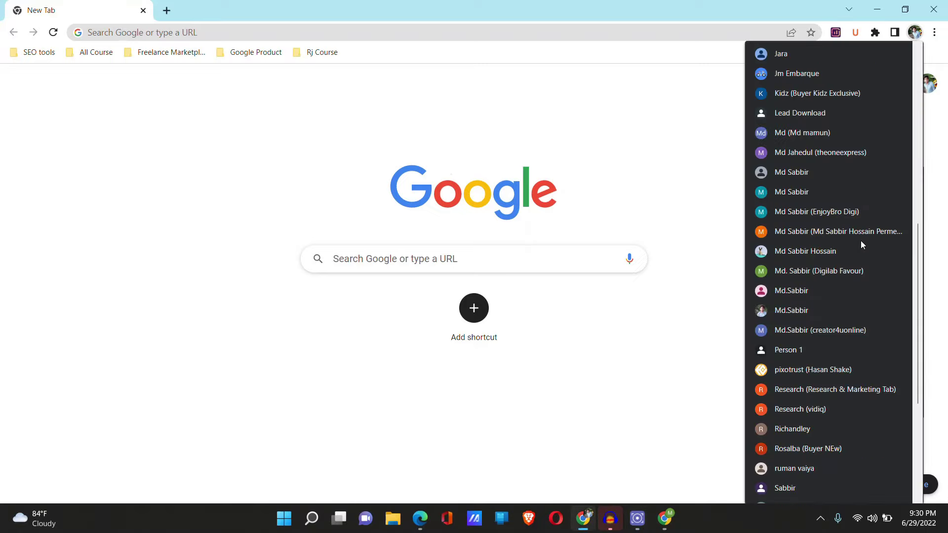
{"action": "scroll", "coordinate": [842, 257], "scroll_direction": "down", "scroll_amount": 2}
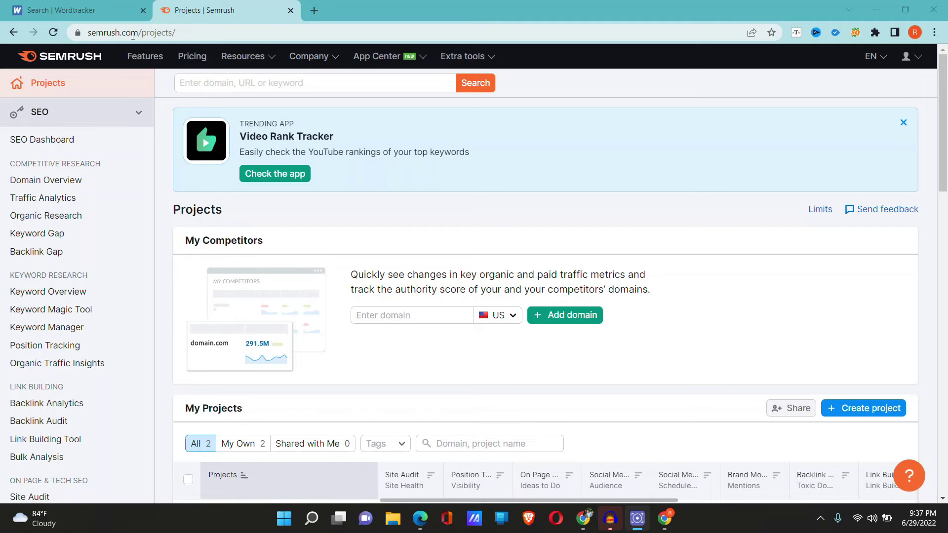
- Search Wordtracker for keyword suggestions on "seo services" with Google and the United States territory
{"action": "left_click", "coordinate": [68, 5]}
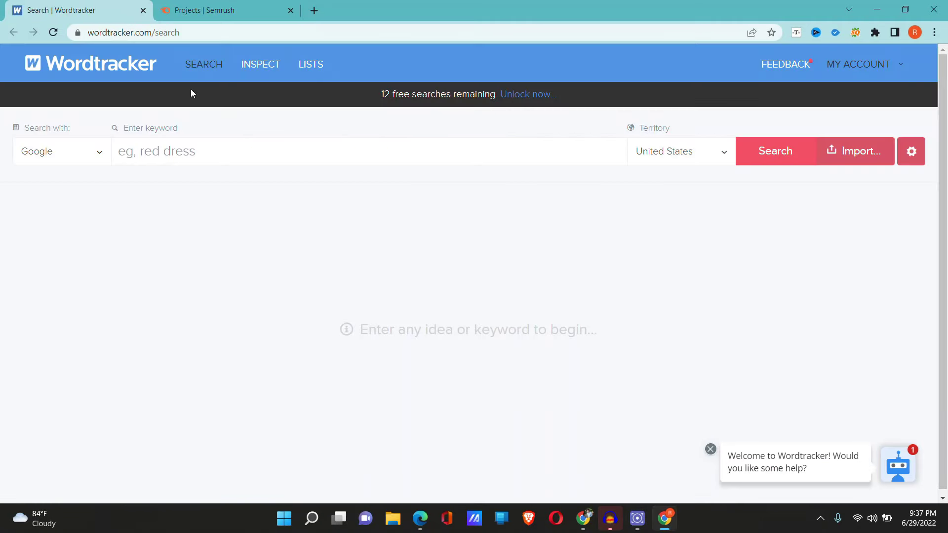
{"action": "left_click", "coordinate": [246, 145]}
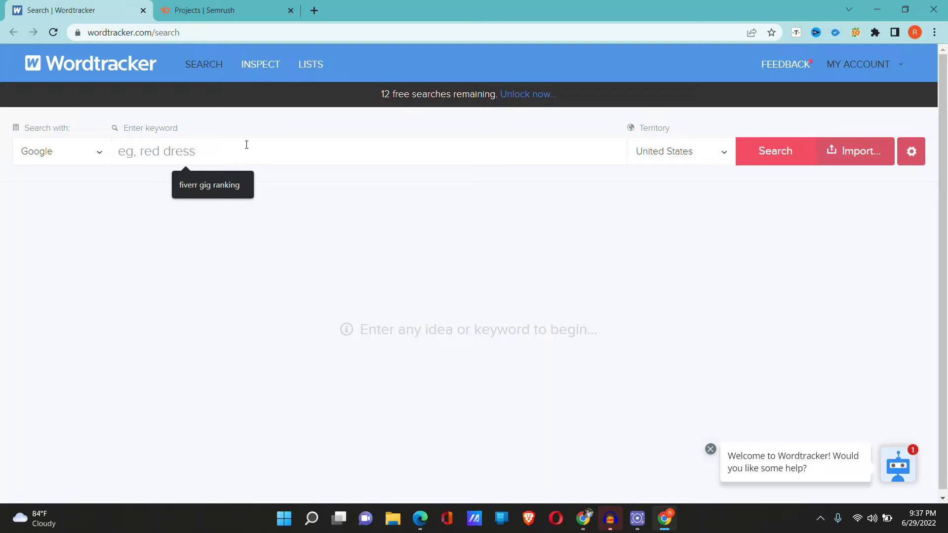
{"action": "type", "text": "SEO services"}
{"action": "key", "text": "Return"}
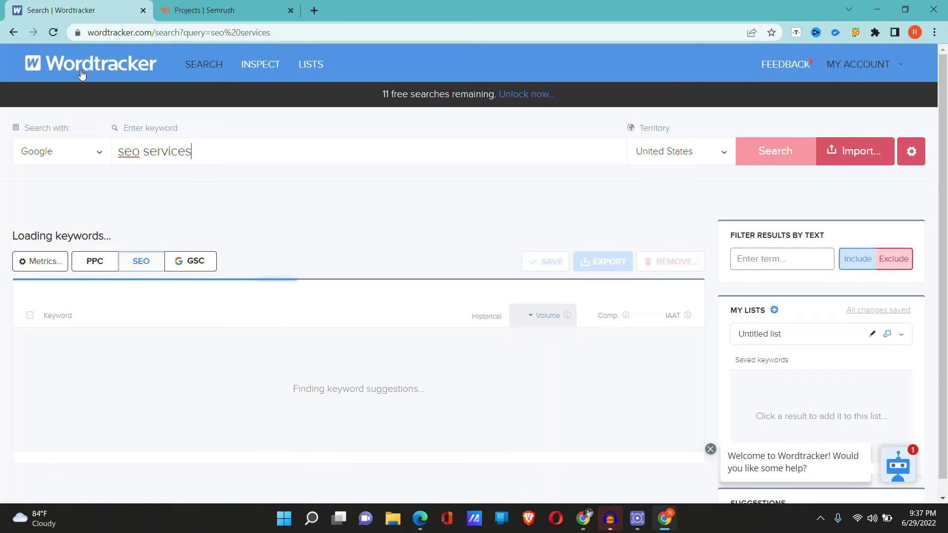
- Examine the keyword suggestions for "seo services", comparing their PPC metrics with their SEO metrics
{"action": "scroll", "coordinate": [290, 165], "scroll_direction": "down", "scroll_amount": 20}
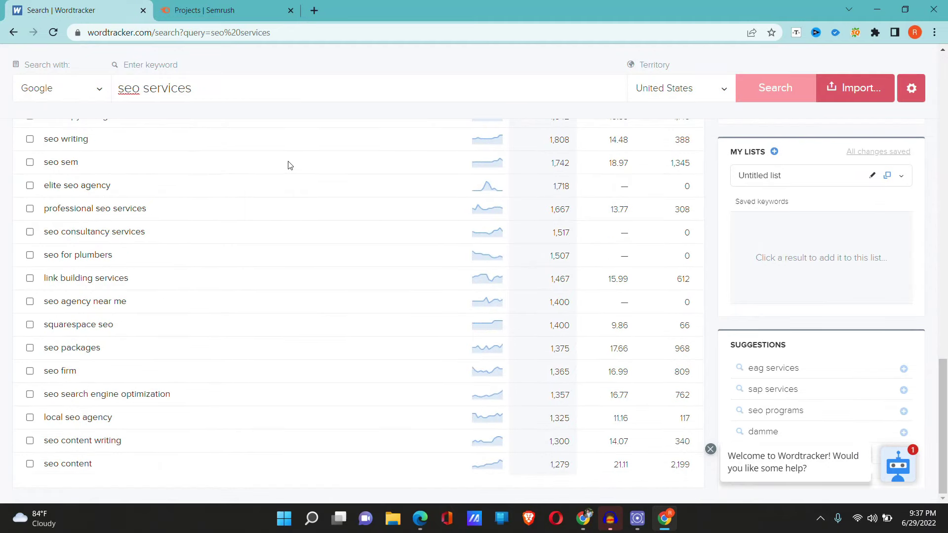
{"action": "scroll", "coordinate": [287, 163], "scroll_direction": "up", "scroll_amount": 20}
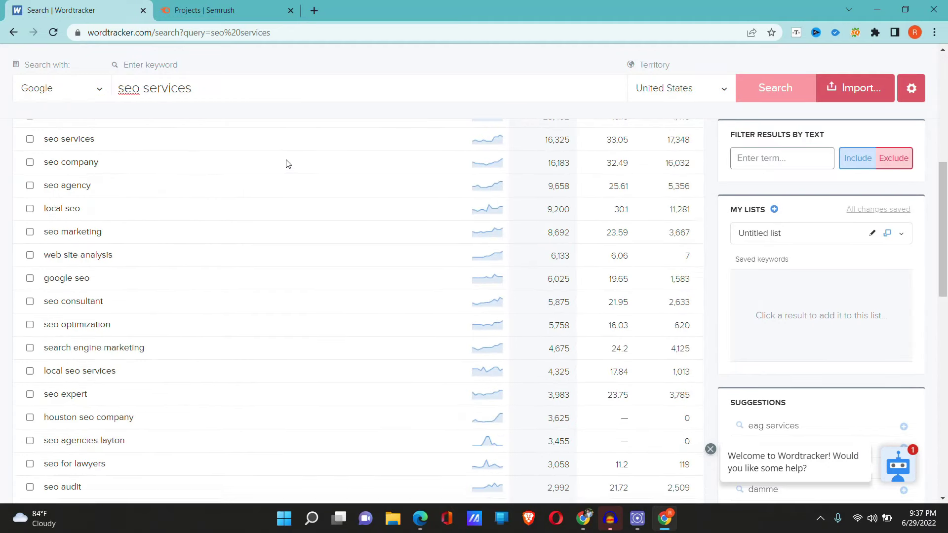
{"action": "scroll", "coordinate": [289, 164], "scroll_direction": "down", "scroll_amount": 5}
{"action": "scroll", "coordinate": [132, 208], "scroll_direction": "up", "scroll_amount": 5}
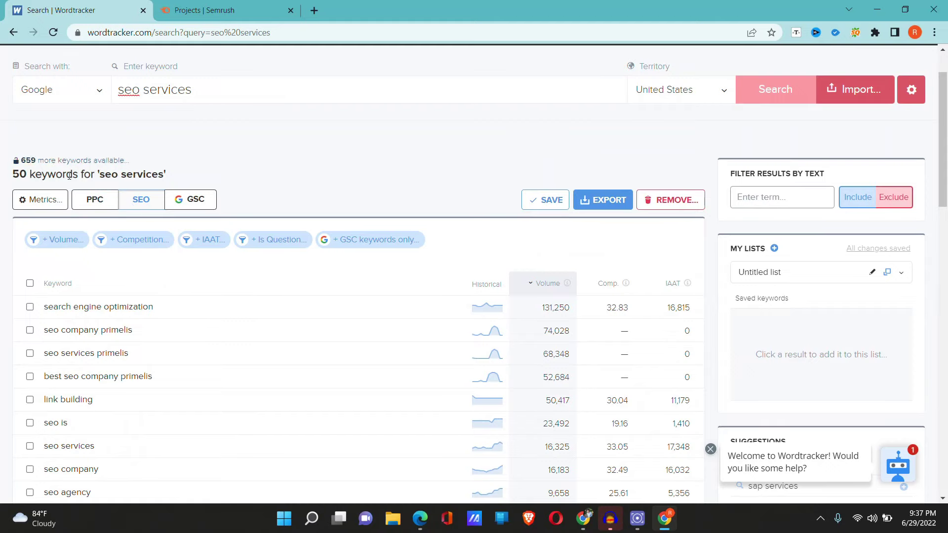
{"action": "left_click", "coordinate": [94, 199]}
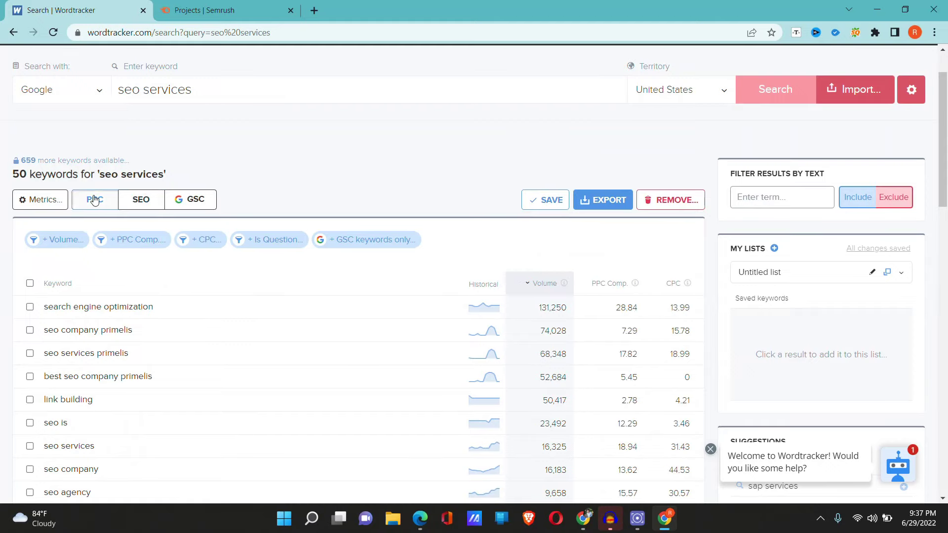
{"action": "scroll", "coordinate": [148, 198], "scroll_direction": "down", "scroll_amount": 3}
{"action": "scroll", "coordinate": [232, 202], "scroll_direction": "up", "scroll_amount": 4}
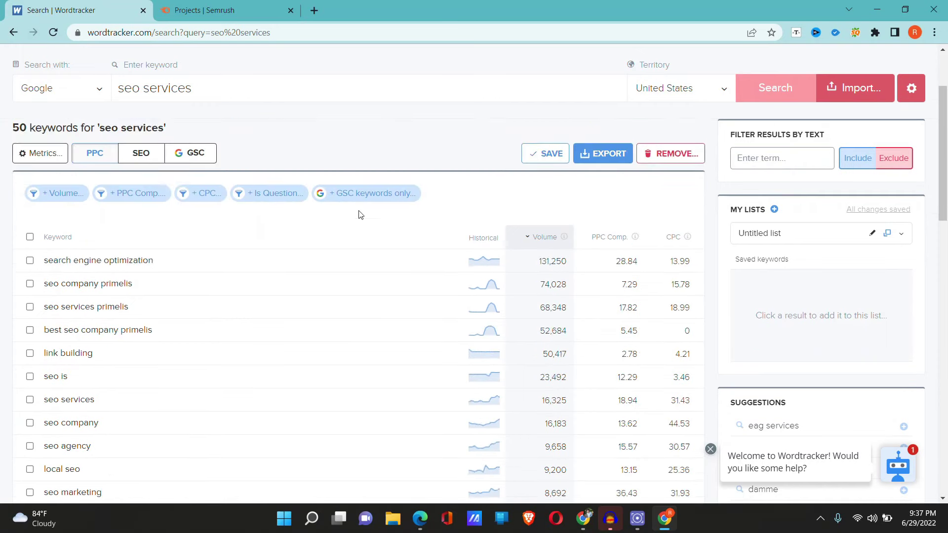
{"action": "left_click", "coordinate": [142, 261]}
{"action": "scroll", "coordinate": [117, 291], "scroll_direction": "down", "scroll_amount": 3}
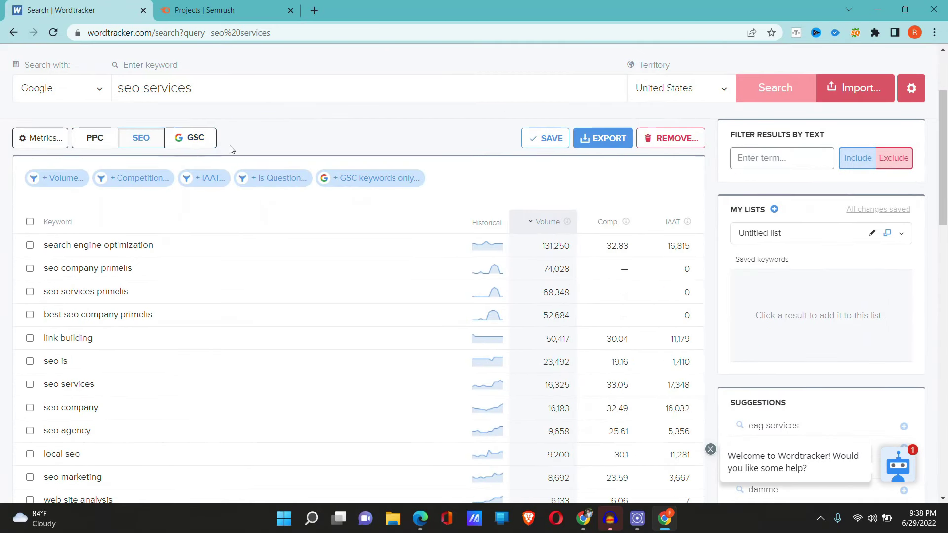
{"action": "scroll", "coordinate": [301, 203], "scroll_direction": "up", "scroll_amount": 3}
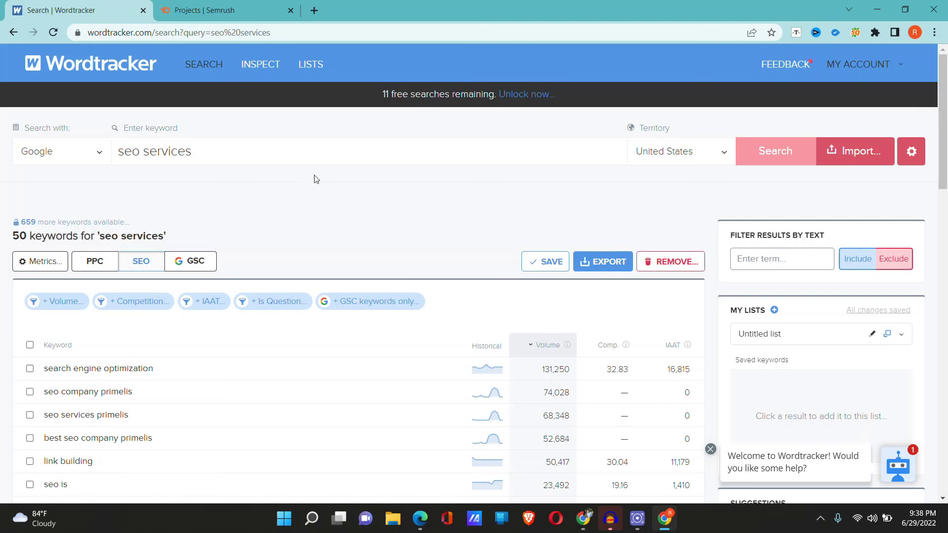
- Open Semrush's Keyword Magic Tool and load the Fiverr home page in a separate tab
{"action": "left_click", "coordinate": [216, 4]}
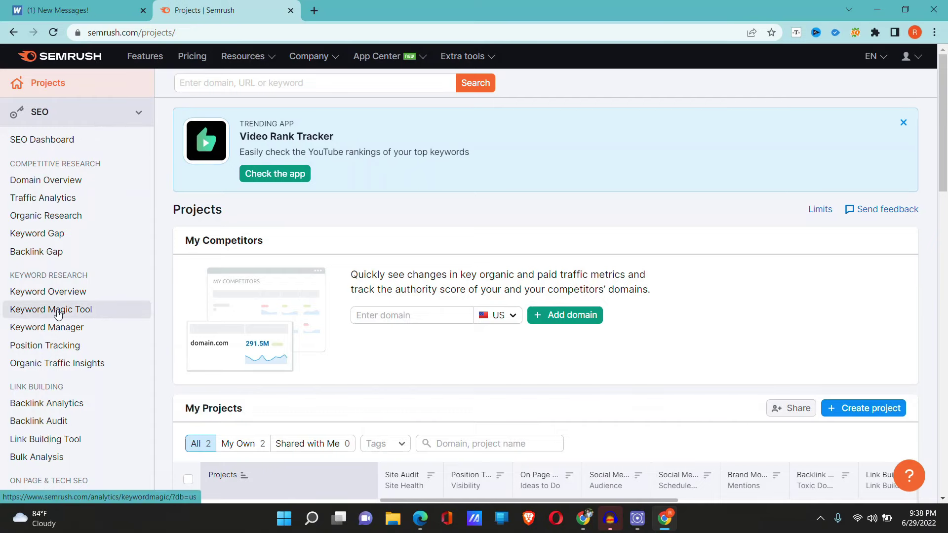
{"action": "left_click", "coordinate": [58, 314]}
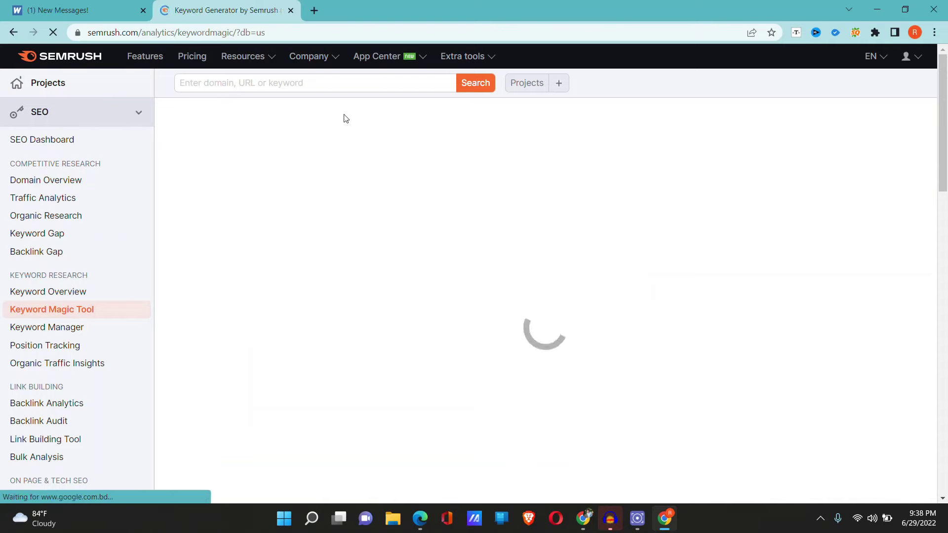
{"action": "left_click", "coordinate": [314, 10]}
{"action": "type", "text": "fiver"}
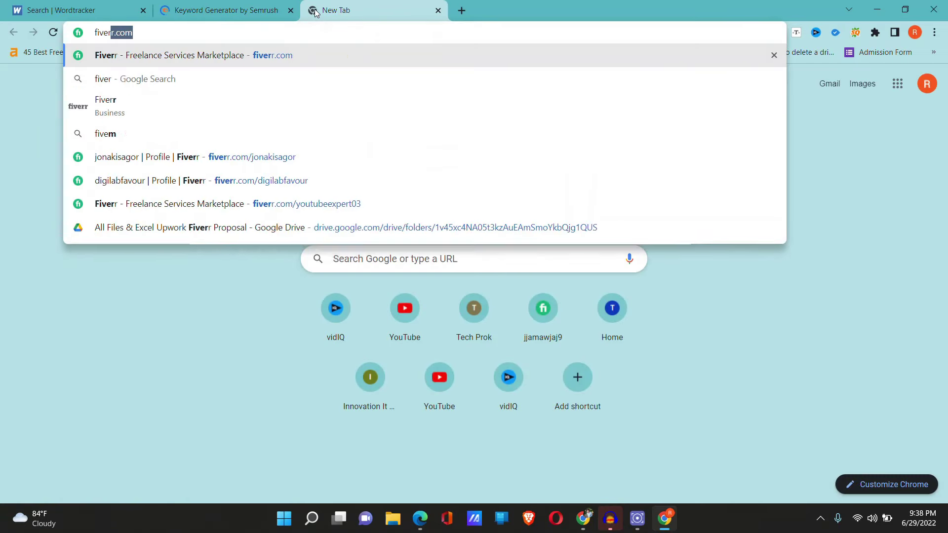
{"action": "key", "text": "Return"}
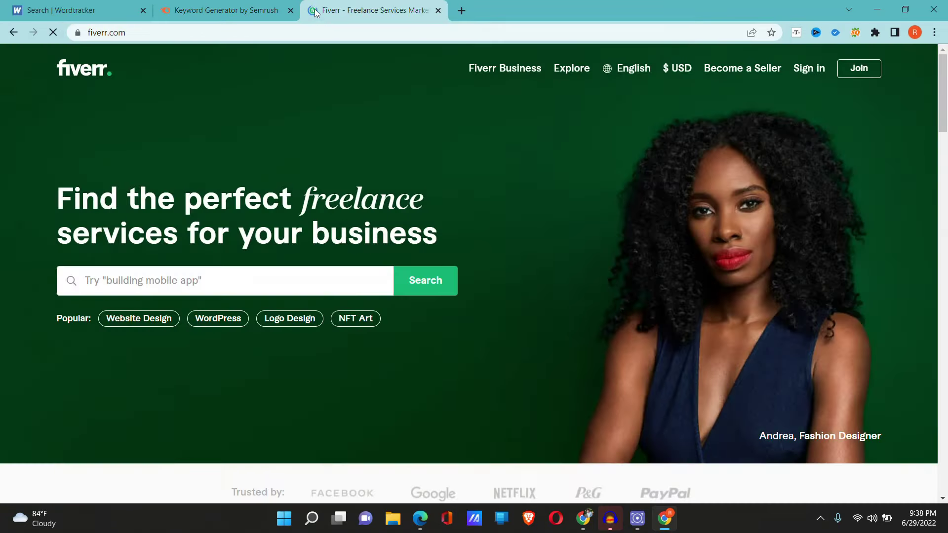
- Search Google in a new tab for "best dental clinic in usa" and look through the results
{"action": "left_click", "coordinate": [463, 10]}
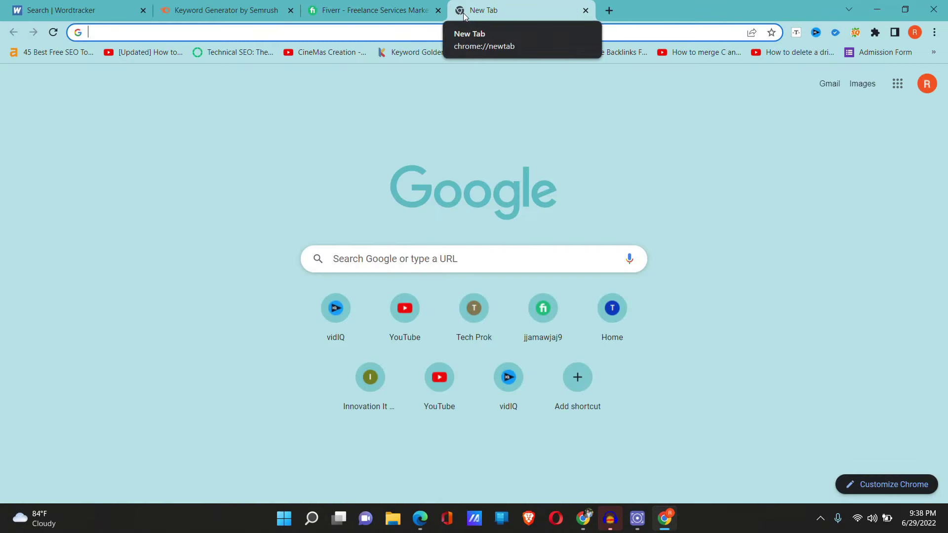
{"action": "type", "text": "best dental "}
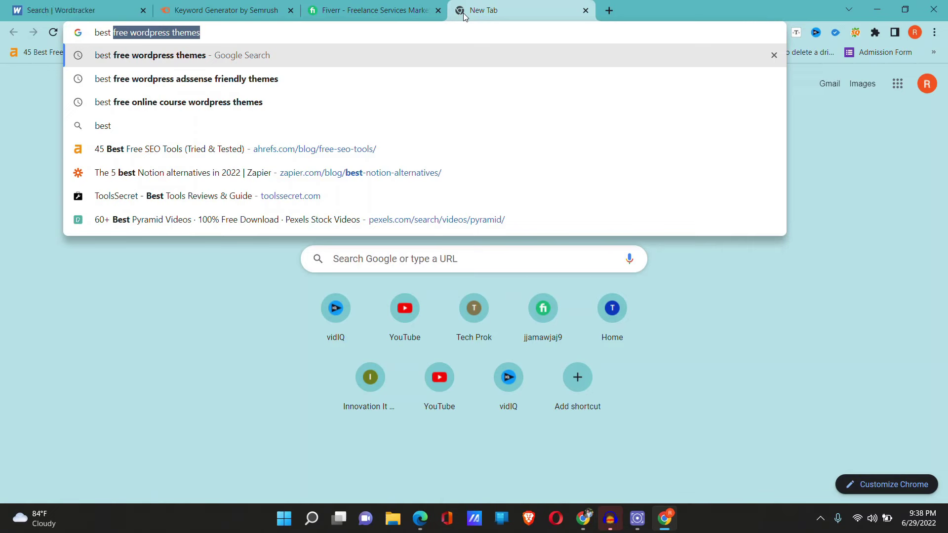
{"action": "type", "text": "clini"}
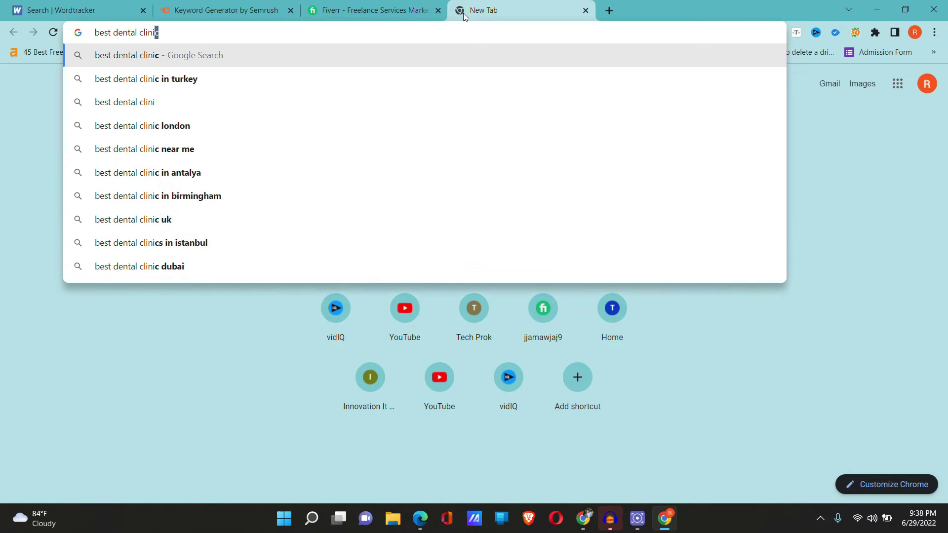
{"action": "type", "text": "c in "}
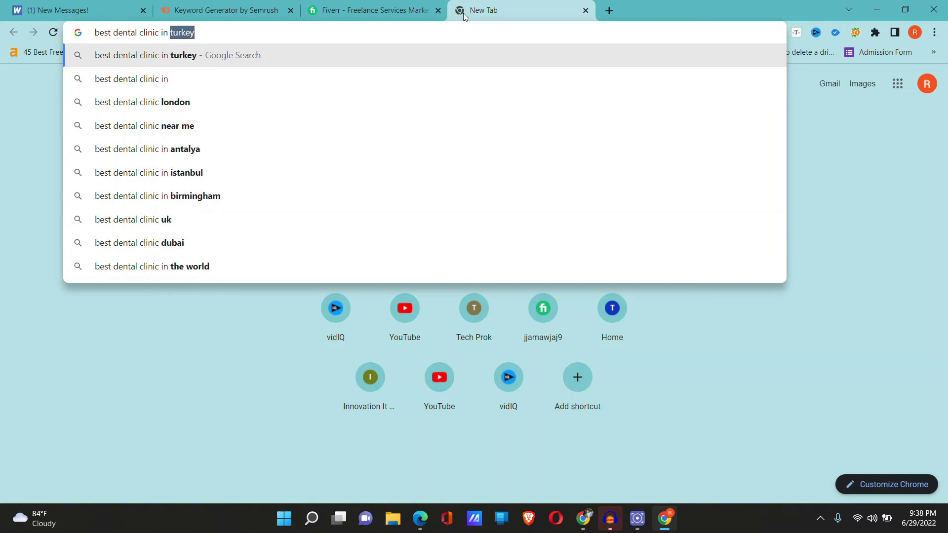
{"action": "type", "text": "usa"}
{"action": "key", "text": "Return"}
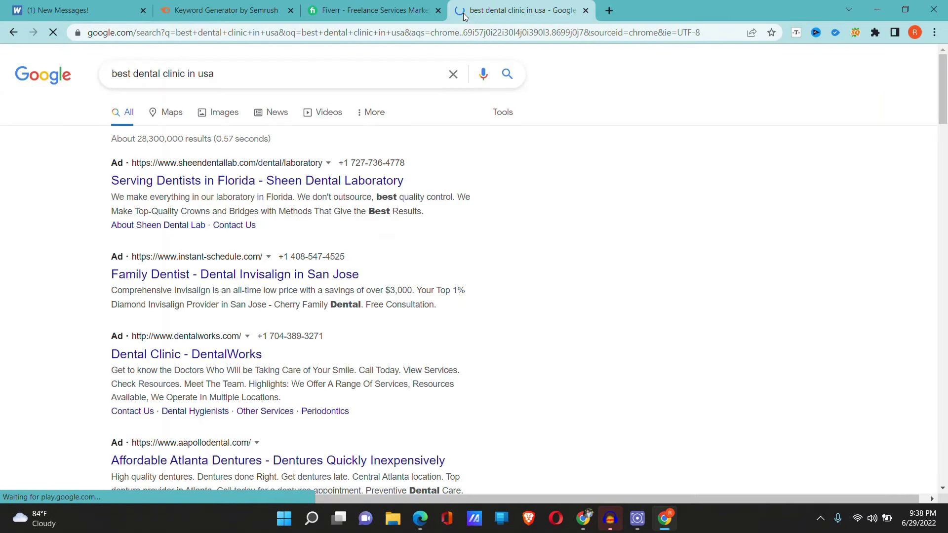
{"action": "scroll", "coordinate": [214, 181], "scroll_direction": "down", "scroll_amount": 5}
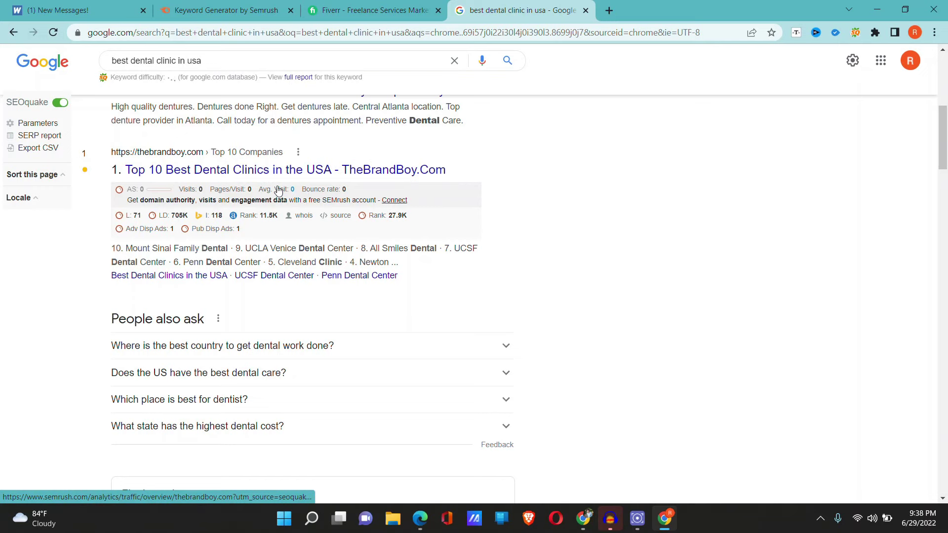
- Search Fiverr for "seo service"
{"action": "left_click", "coordinate": [333, 4]}
{"action": "scroll", "coordinate": [229, 75], "scroll_direction": "down", "scroll_amount": 4}
{"action": "left_click", "coordinate": [228, 70]}
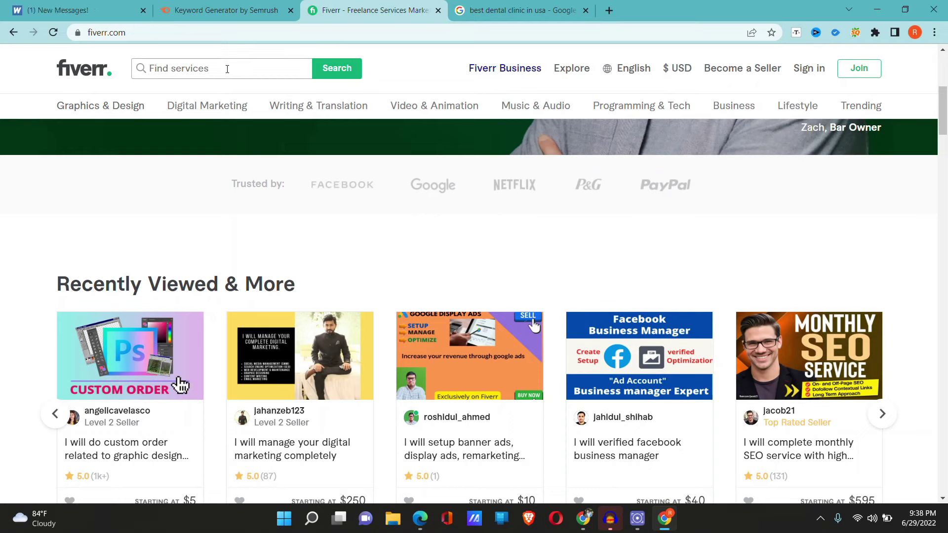
{"action": "type", "text": "seo servic"}
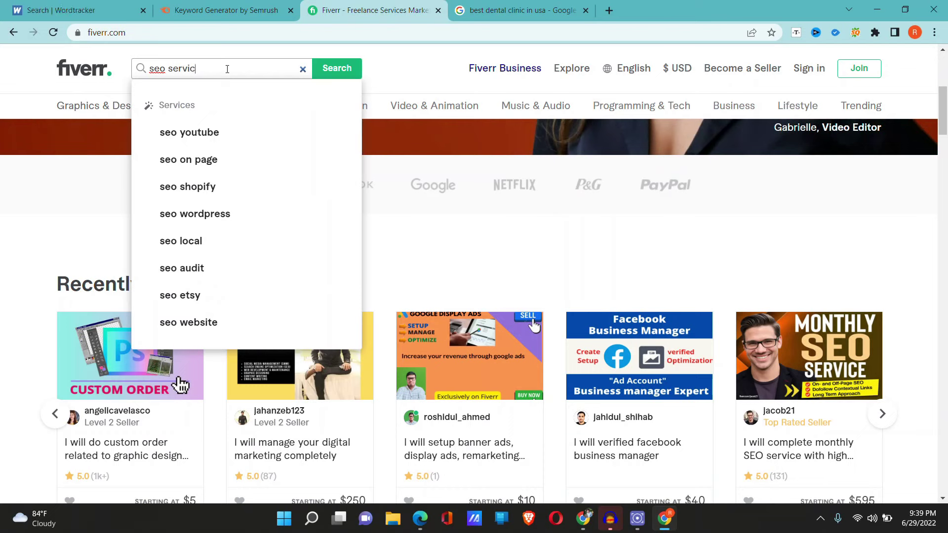
{"action": "type", "text": "e"}
{"action": "left_click", "coordinate": [228, 132]}
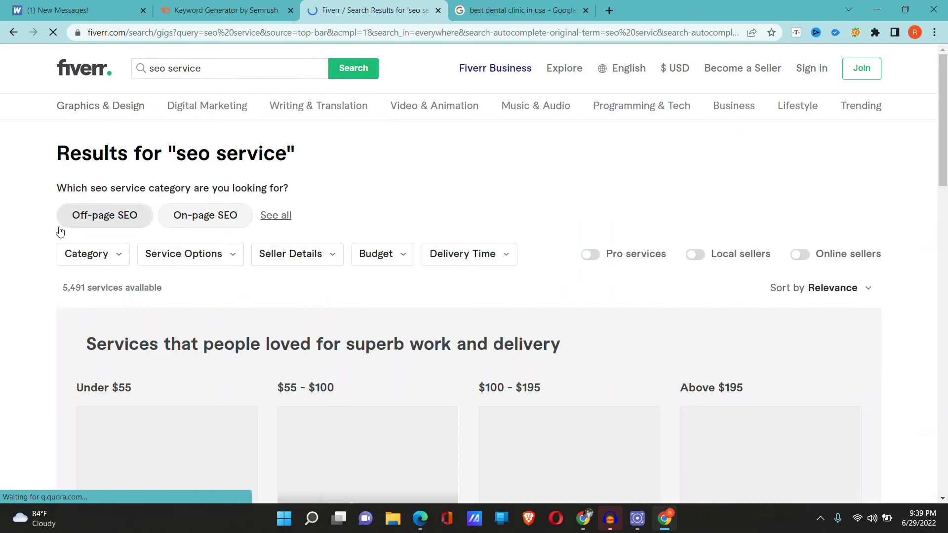
- Examine the SEO service gigs in the Fiverr results, including their titles, ratings and starting prices
{"action": "scroll", "coordinate": [58, 257], "scroll_direction": "down", "scroll_amount": 2}
{"action": "scroll", "coordinate": [380, 260], "scroll_direction": "down", "scroll_amount": 6}
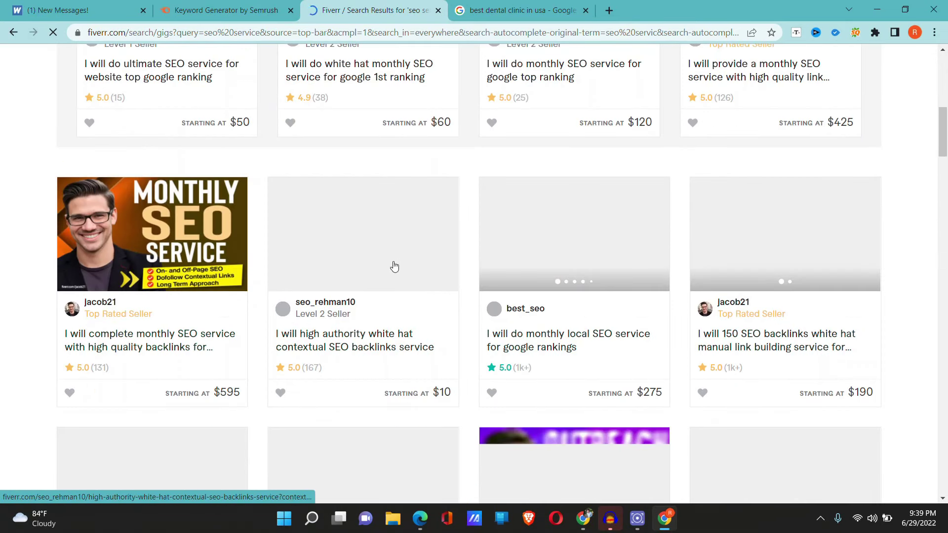
{"action": "scroll", "coordinate": [297, 265], "scroll_direction": "up", "scroll_amount": 1}
{"action": "scroll", "coordinate": [197, 262], "scroll_direction": "down", "scroll_amount": 3}
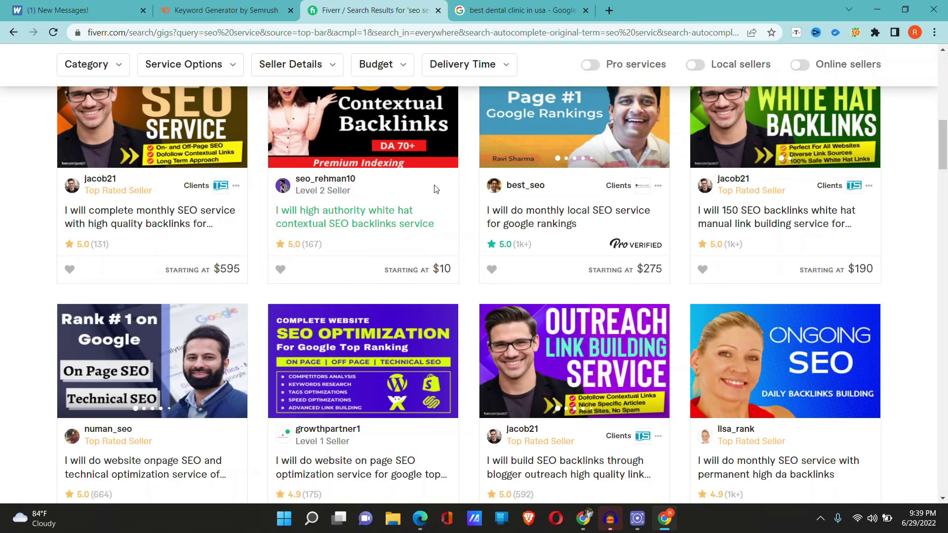
{"action": "scroll", "coordinate": [415, 183], "scroll_direction": "up", "scroll_amount": 12}
{"action": "scroll", "coordinate": [250, 222], "scroll_direction": "down", "scroll_amount": 8}
{"action": "scroll", "coordinate": [221, 404], "scroll_direction": "down", "scroll_amount": 2}
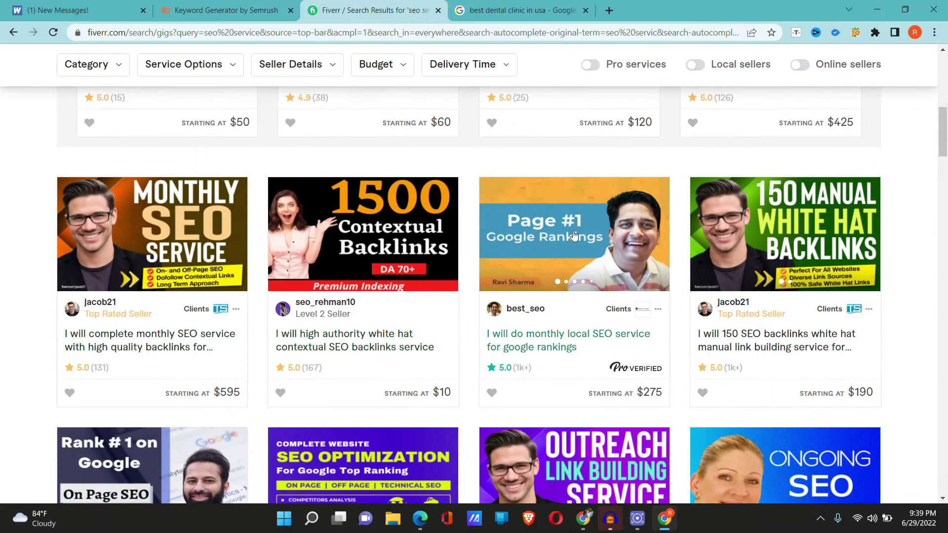
{"action": "left_click", "coordinate": [508, 7]}
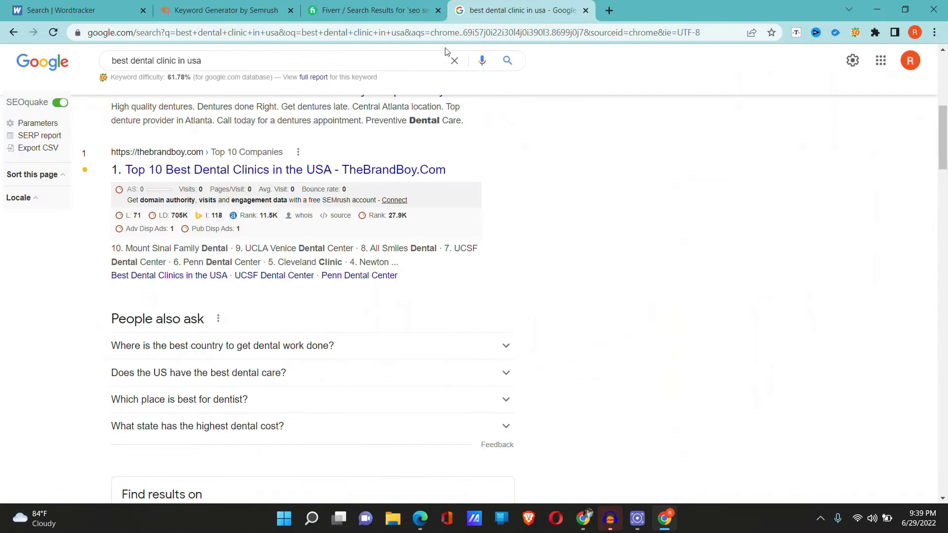
{"action": "left_click", "coordinate": [403, 6]}
{"action": "left_click", "coordinate": [126, 10]}
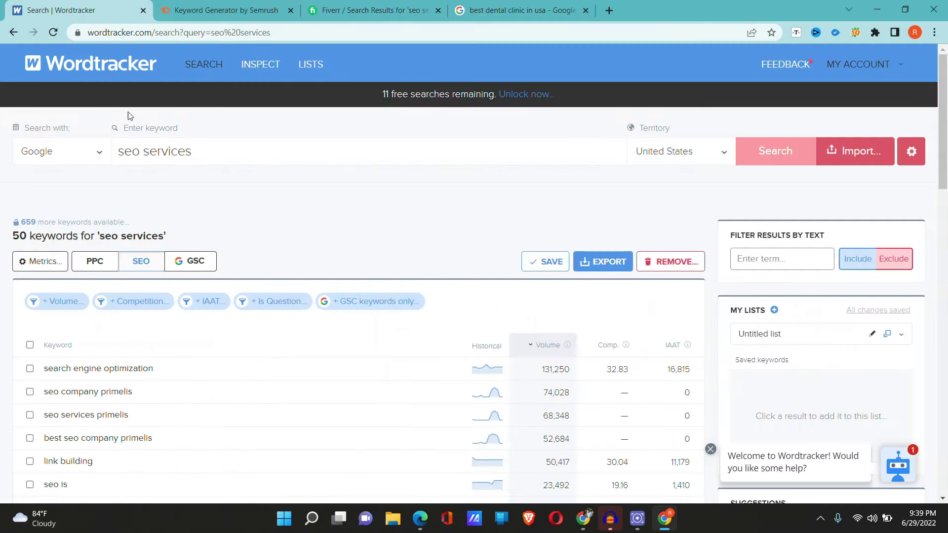
{"action": "left_click", "coordinate": [226, 10]}
- Copy the search phrase "seo service" from Fiverr and look it up in Semrush's Keyword Magic Tool for the US
{"action": "left_click", "coordinate": [371, 10]}
{"action": "scroll", "coordinate": [249, 109], "scroll_direction": "up", "scroll_amount": 10}
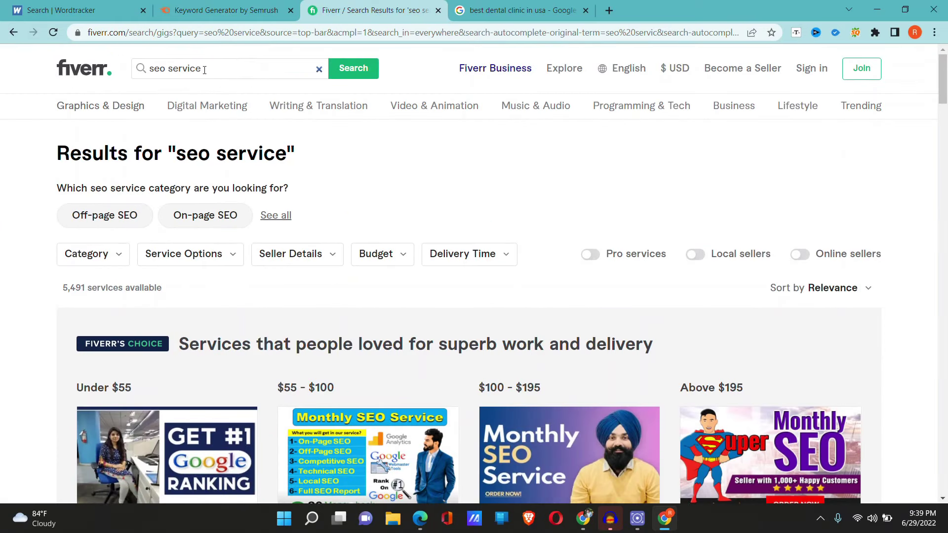
{"action": "left_click_drag", "start_coordinate": [202, 69], "coordinate": [150, 70]}
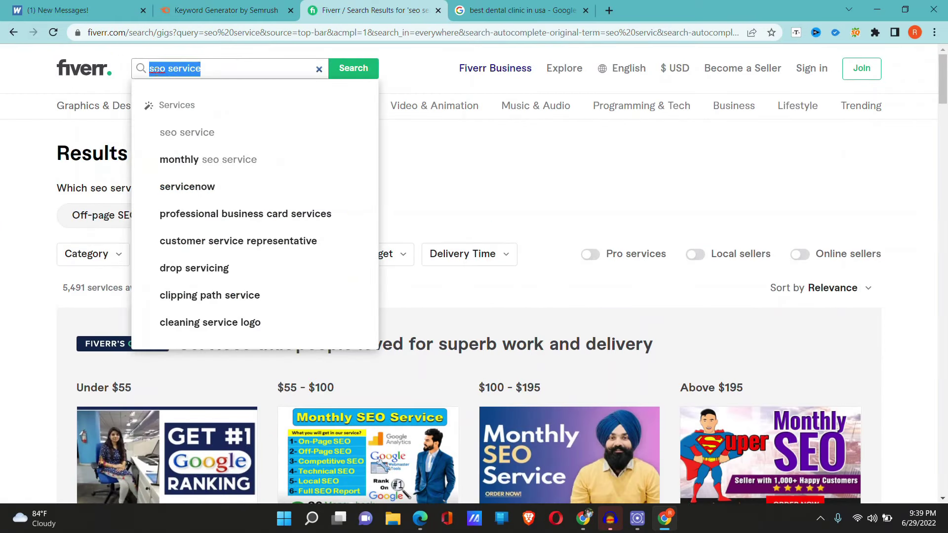
{"action": "right_click", "coordinate": [156, 70]}
{"action": "left_click", "coordinate": [200, 117]}
{"action": "left_click", "coordinate": [219, 8]}
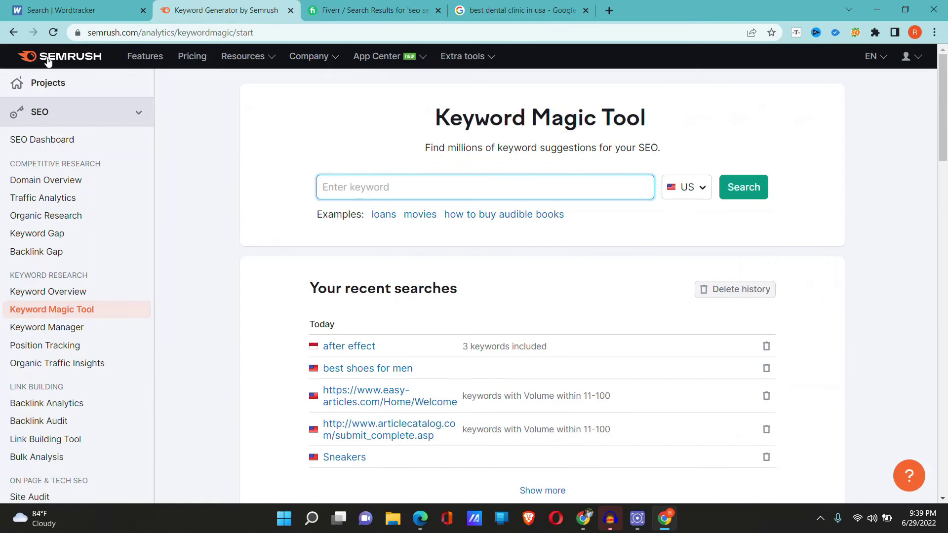
{"action": "key", "text": "ctrl+v"}
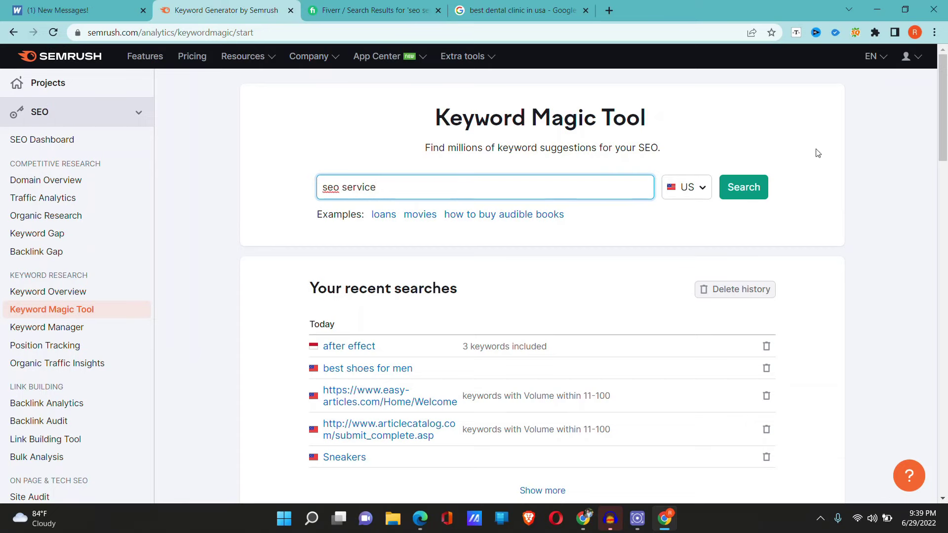
{"action": "left_click", "coordinate": [762, 190]}
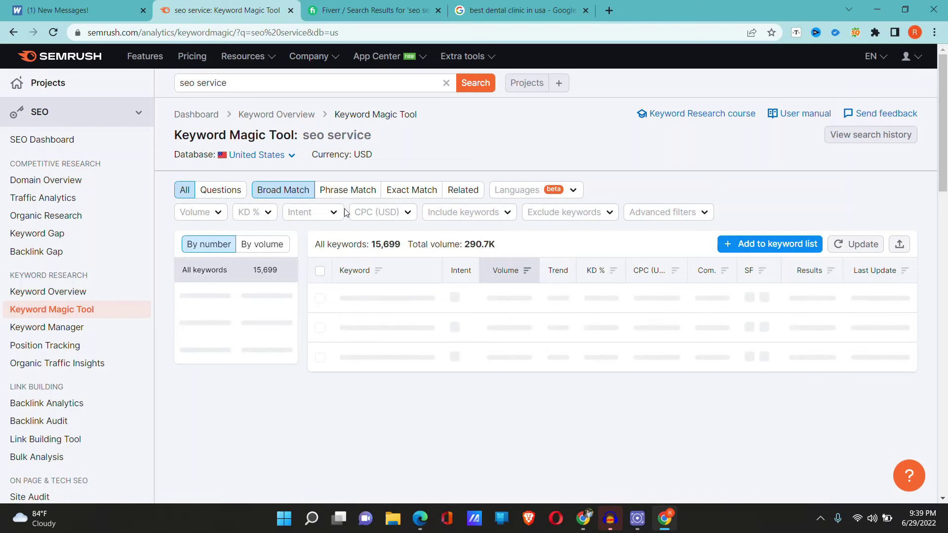
- Examine the Keyword Magic Tool results for "seo service", including each keyword's volume, keyword difficulty and CPC
{"action": "scroll", "coordinate": [433, 238], "scroll_direction": "down", "scroll_amount": 3}
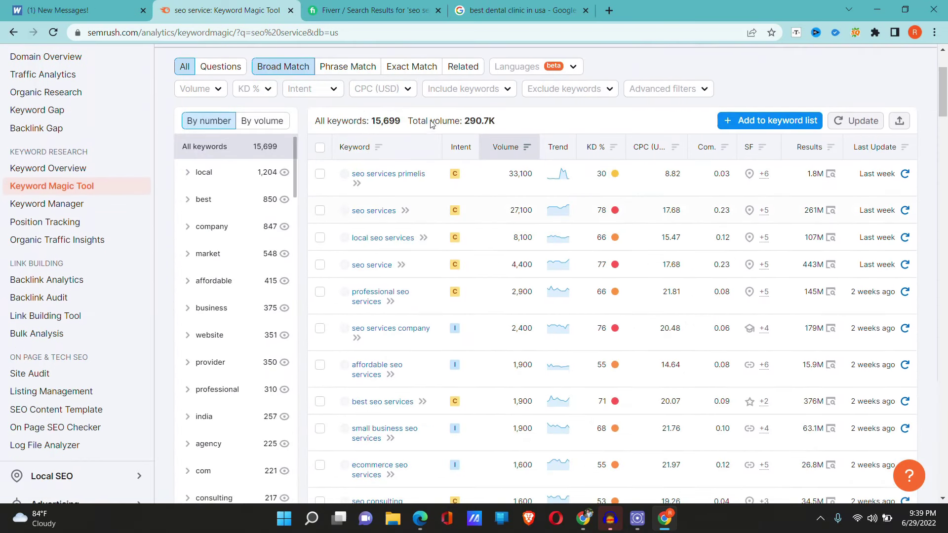
{"action": "scroll", "coordinate": [391, 281], "scroll_direction": "down", "scroll_amount": 15}
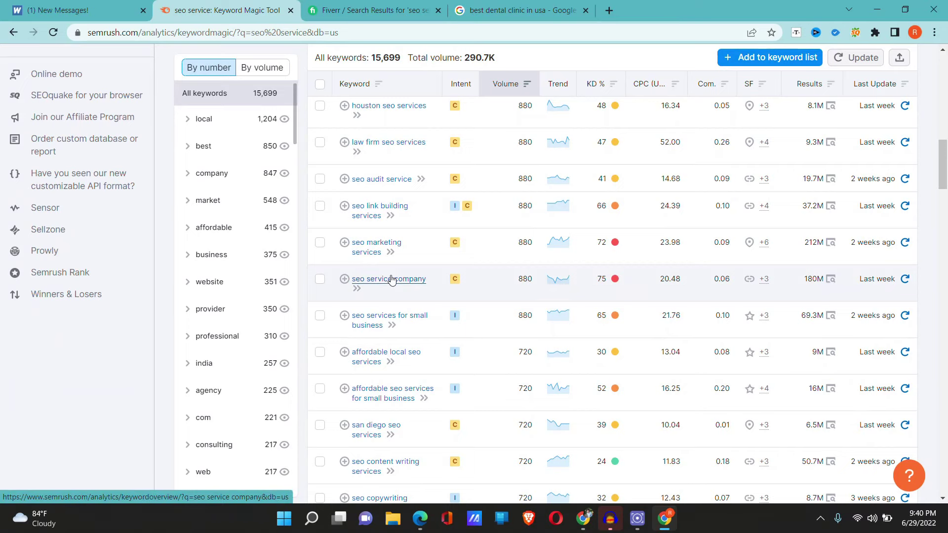
{"action": "scroll", "coordinate": [392, 280], "scroll_direction": "up", "scroll_amount": 20}
{"action": "scroll", "coordinate": [405, 206], "scroll_direction": "down", "scroll_amount": 3}
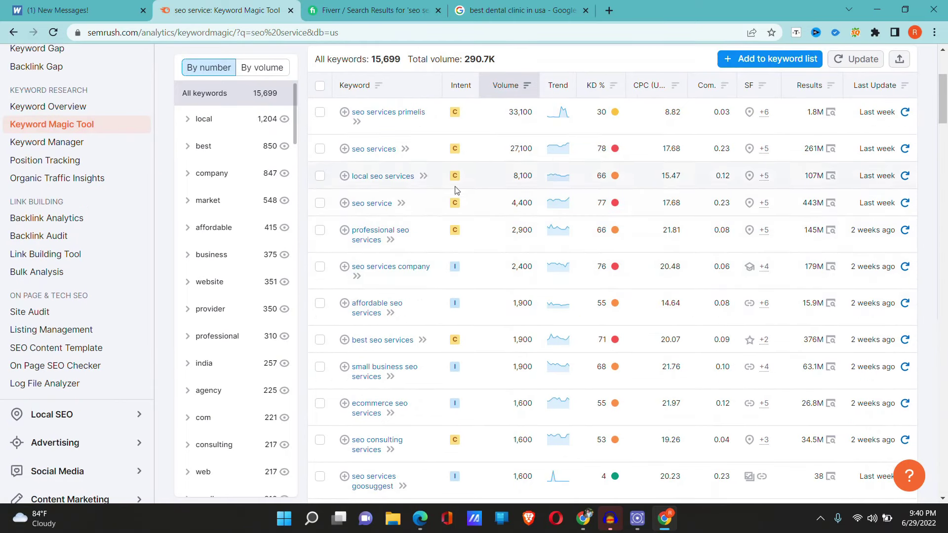
{"action": "scroll", "coordinate": [390, 262], "scroll_direction": "down", "scroll_amount": 3}
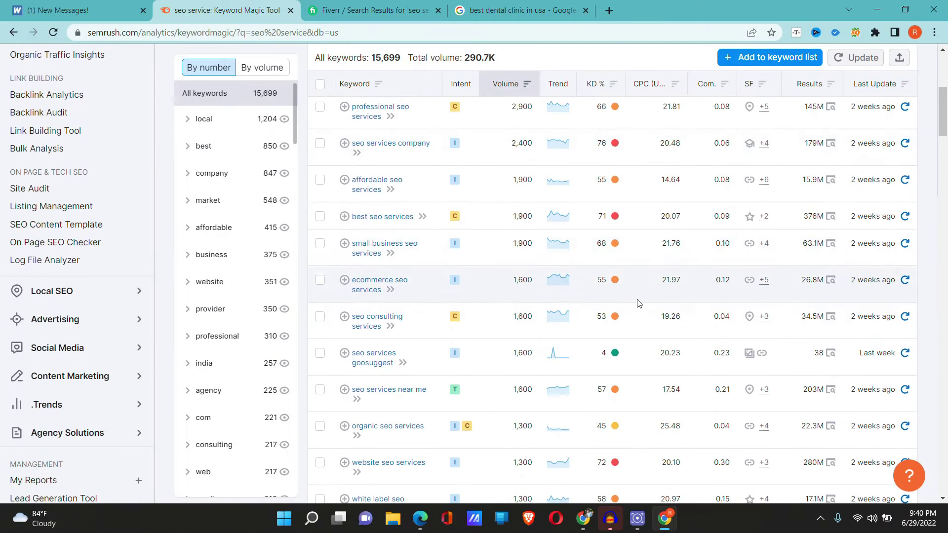
{"action": "scroll", "coordinate": [637, 301], "scroll_direction": "up", "scroll_amount": 4}
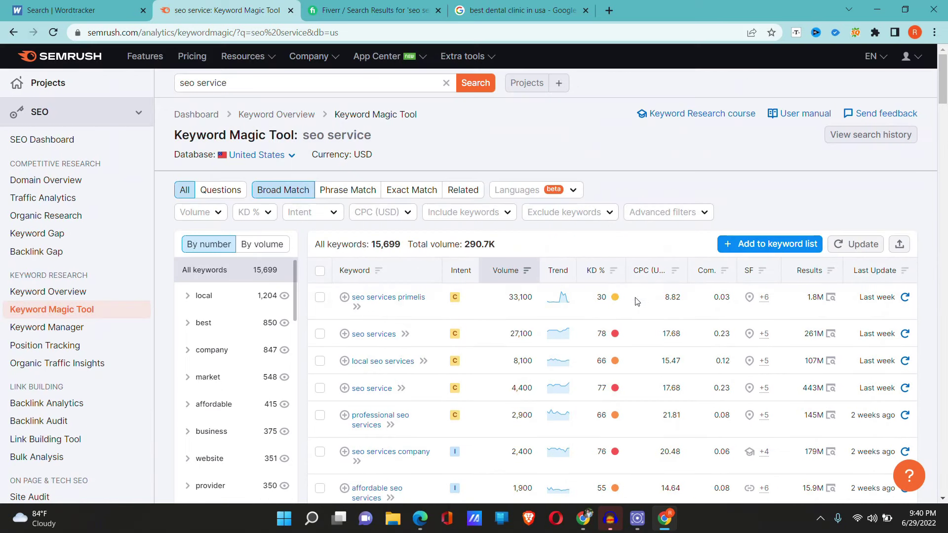
{"action": "scroll", "coordinate": [395, 187], "scroll_direction": "down", "scroll_amount": 3}
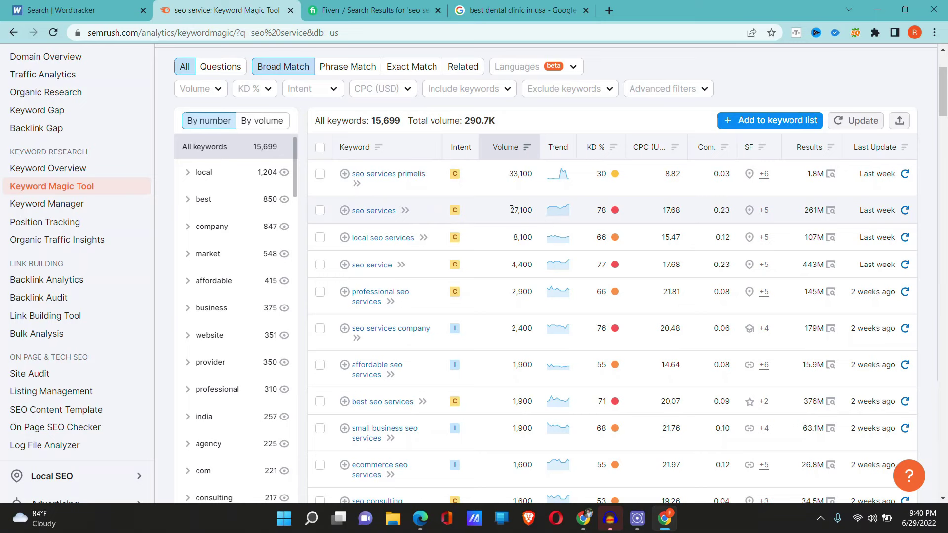
- Check the search volumes of the keywords "seo services" and "local seo services" in the keyword table
{"action": "left_click_drag", "start_coordinate": [518, 210], "coordinate": [533, 208]}
{"action": "scroll", "coordinate": [245, 119], "scroll_direction": "up", "scroll_amount": 3}
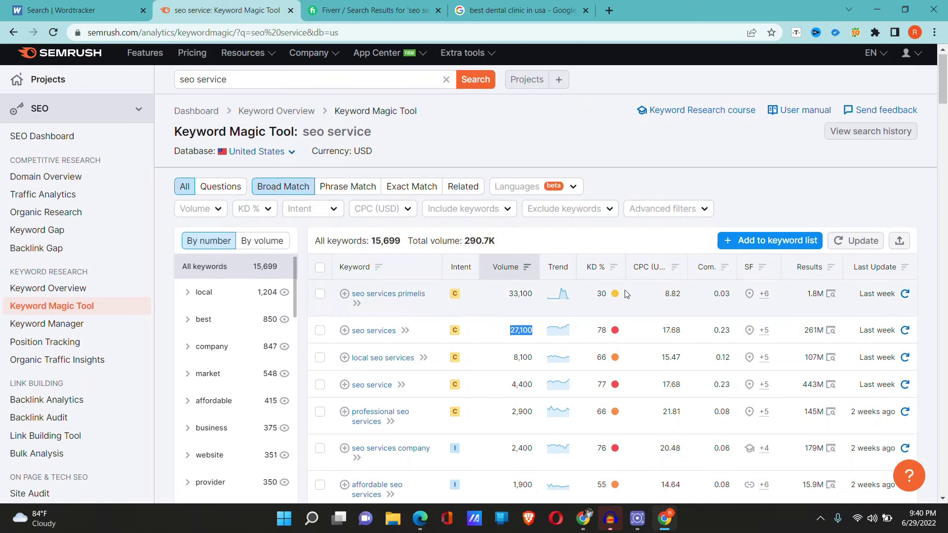
{"action": "scroll", "coordinate": [513, 151], "scroll_direction": "down", "scroll_amount": 3}
{"action": "left_click", "coordinate": [514, 150]}
{"action": "scroll", "coordinate": [306, 134], "scroll_direction": "up", "scroll_amount": 2}
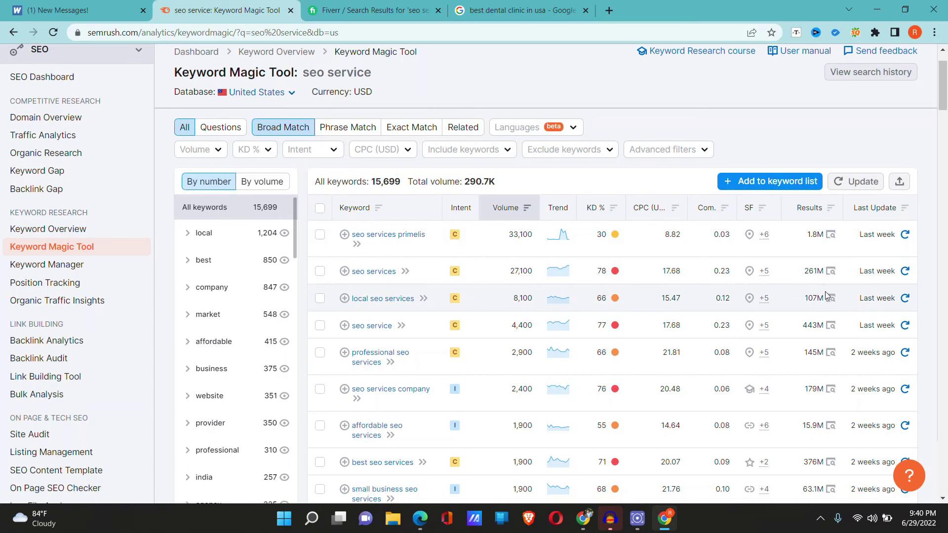
{"action": "scroll", "coordinate": [825, 292], "scroll_direction": "down", "scroll_amount": 2}
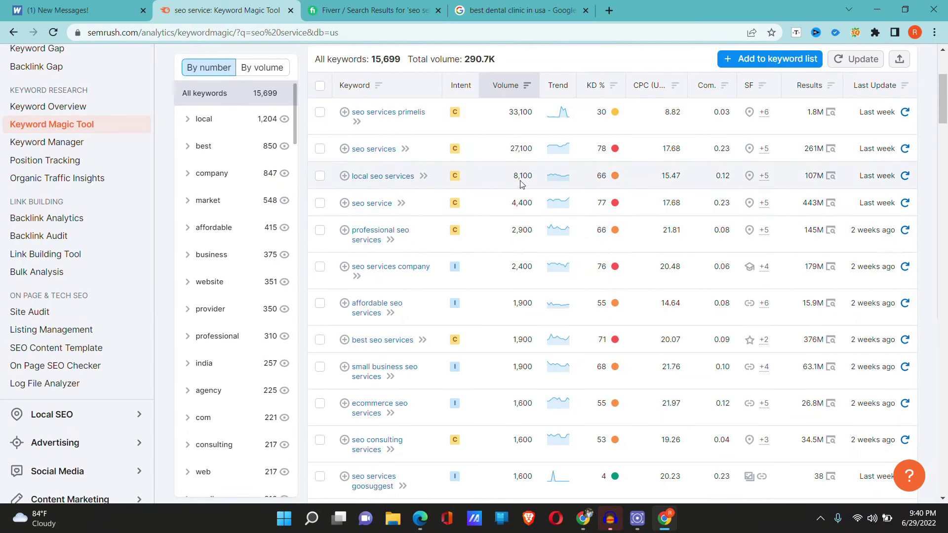
{"action": "left_click_drag", "start_coordinate": [513, 176], "coordinate": [524, 173]}
{"action": "scroll", "coordinate": [533, 173], "scroll_direction": "up", "scroll_amount": 2}
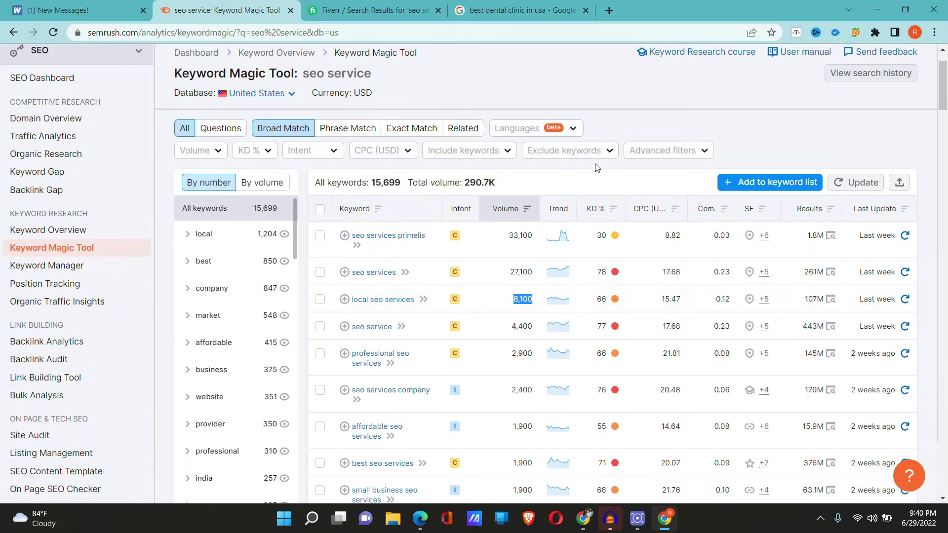
- Look through the lower-volume SEO service keywords in Semrush, and switch to the Wordtracker results for "seo services"
{"action": "scroll", "coordinate": [394, 145], "scroll_direction": "down", "scroll_amount": 3}
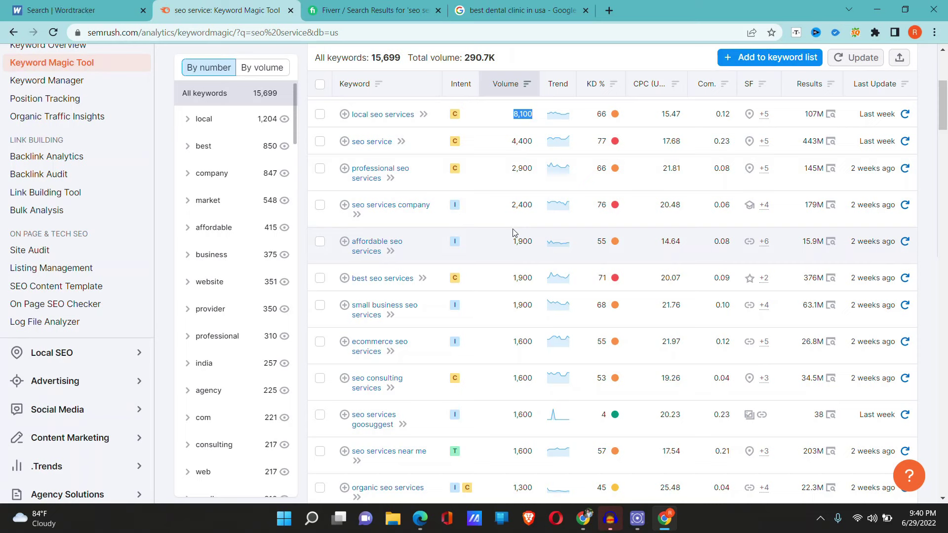
{"action": "scroll", "coordinate": [520, 214], "scroll_direction": "down", "scroll_amount": 10}
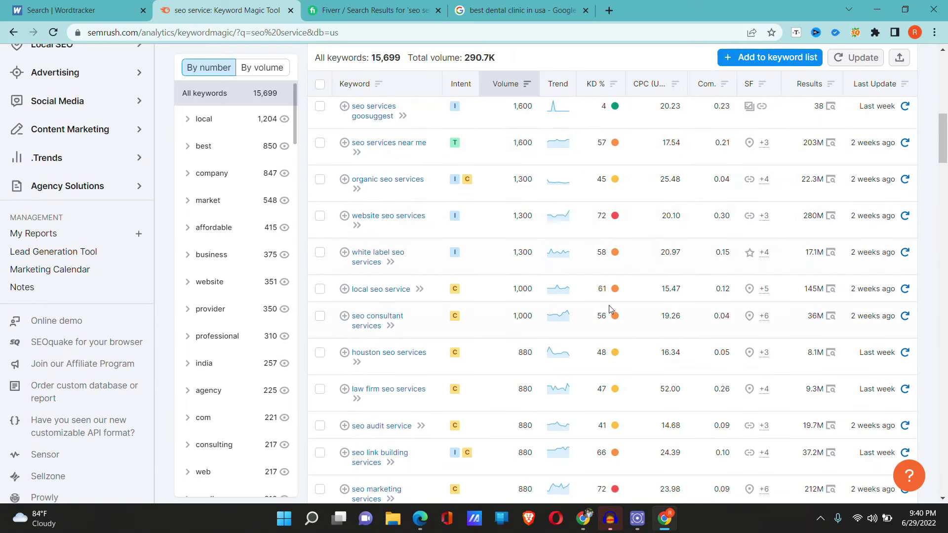
{"action": "scroll", "coordinate": [548, 217], "scroll_direction": "up", "scroll_amount": 2}
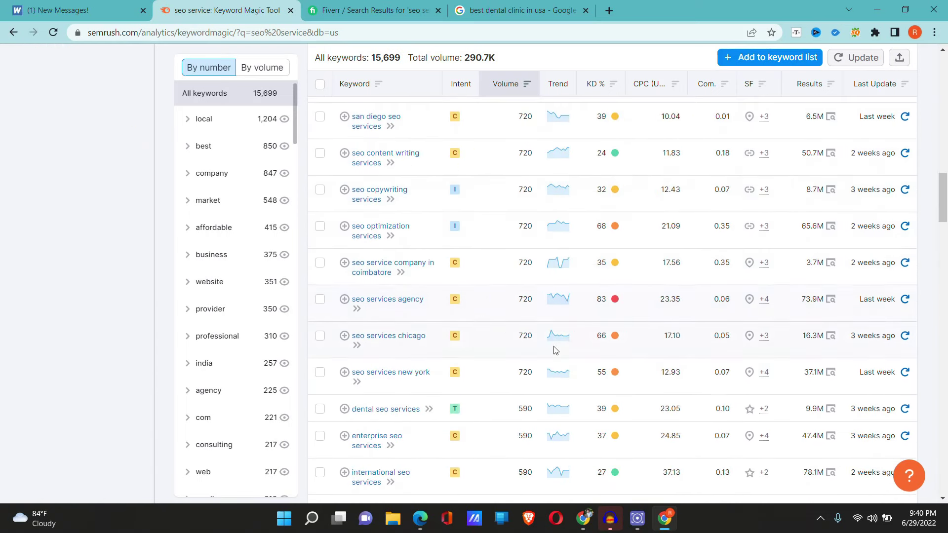
{"action": "scroll", "coordinate": [557, 322], "scroll_direction": "up", "scroll_amount": 8}
{"action": "scroll", "coordinate": [556, 322], "scroll_direction": "up", "scroll_amount": 1}
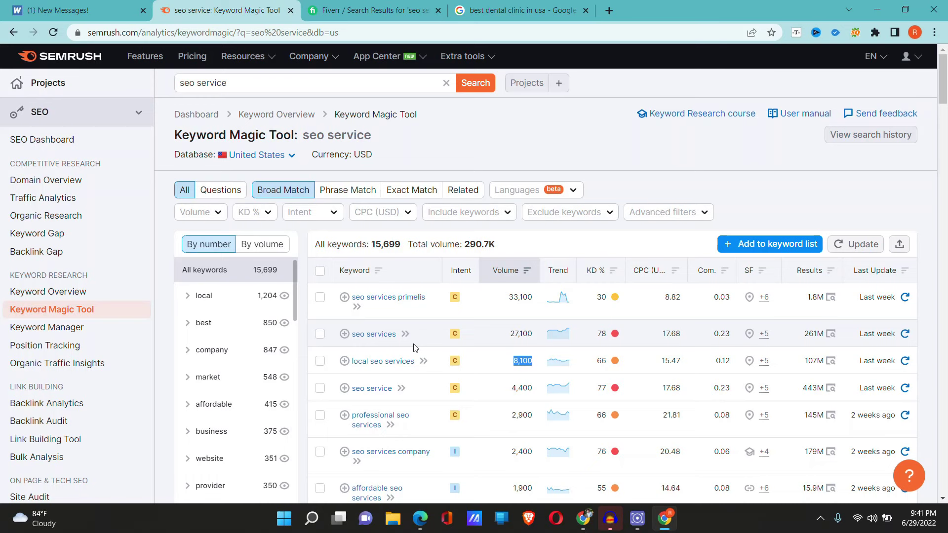
{"action": "left_click", "coordinate": [103, 5]}
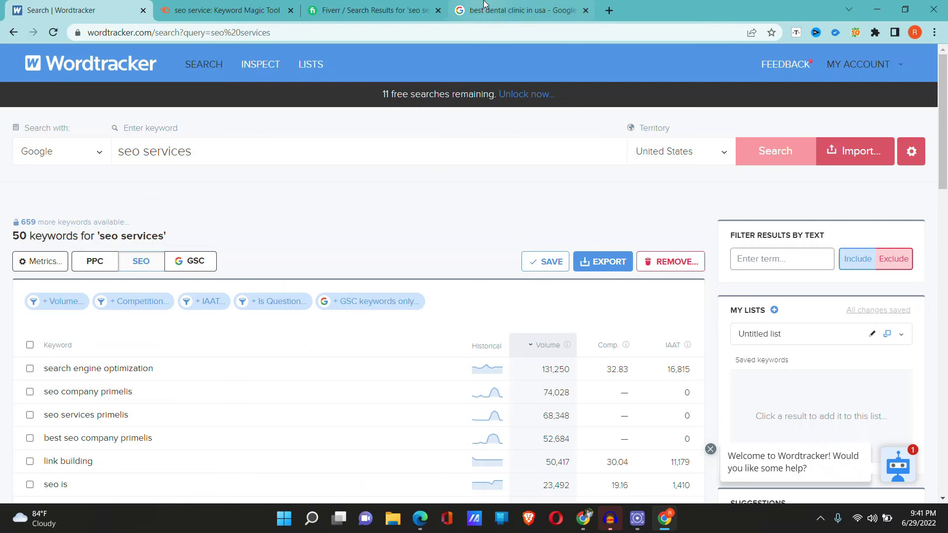
- Replace the dental clinic query in the Google tab with a search for "keywords intent"
{"action": "left_click", "coordinate": [519, 10]}
{"action": "left_click_drag", "start_coordinate": [208, 60], "coordinate": [84, 63]}
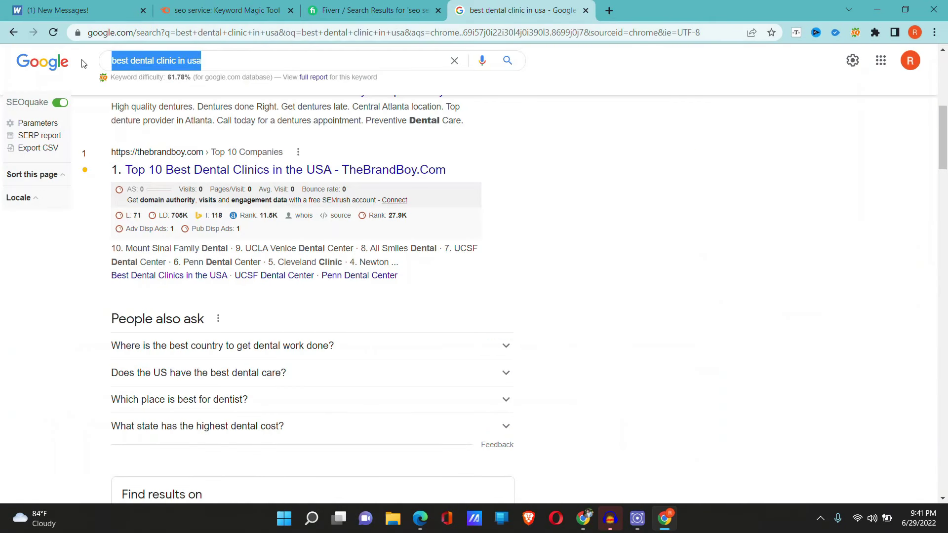
{"action": "type", "text": "k"}
{"action": "key", "text": "BackSpace"}
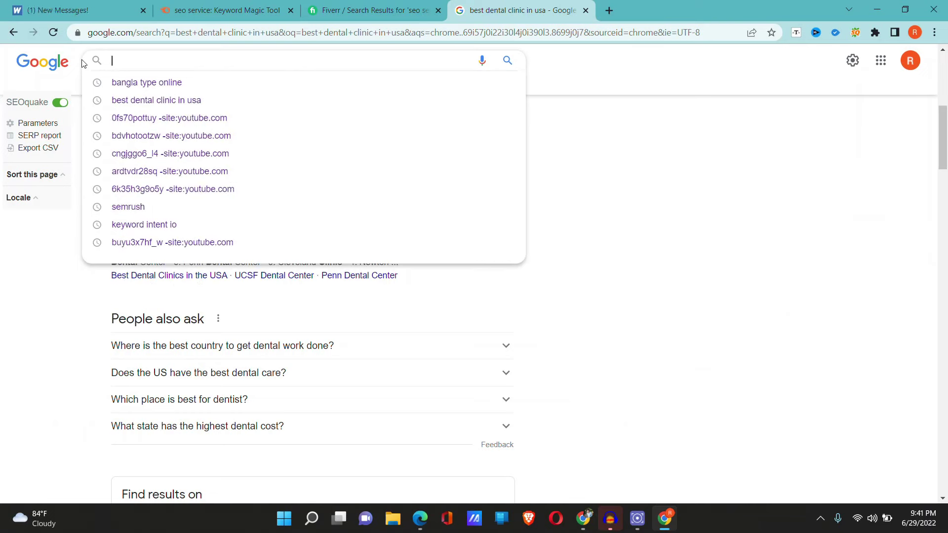
{"action": "type", "text": "keyw"}
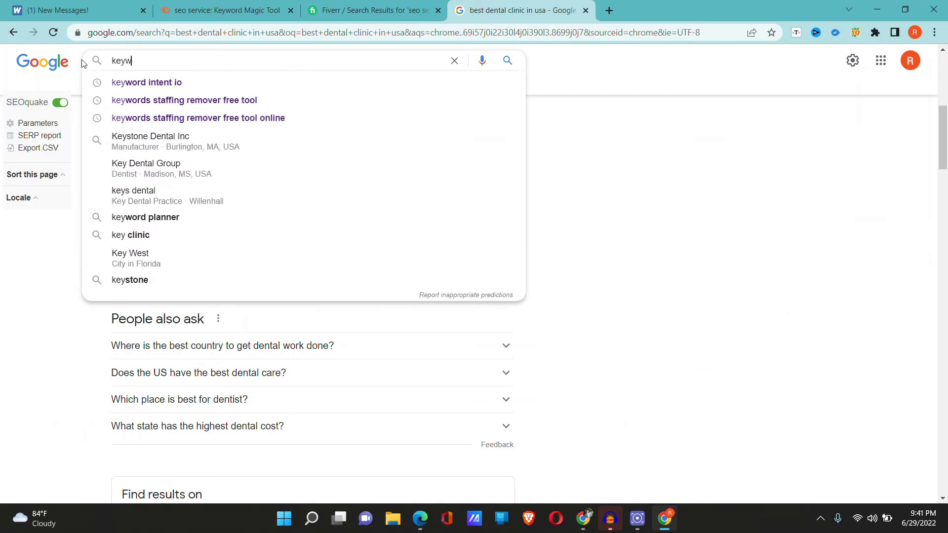
{"action": "type", "text": "ords"}
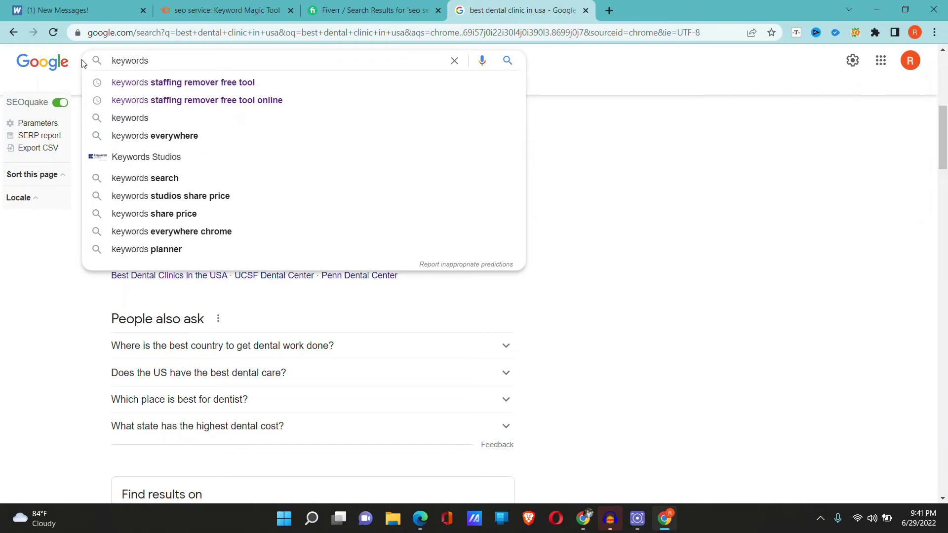
{"action": "type", "text": "inte"}
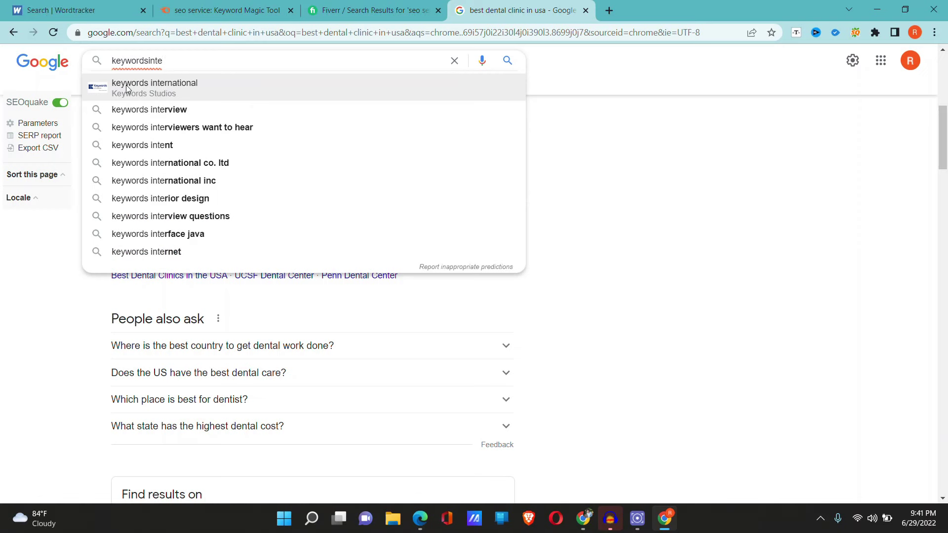
{"action": "left_click", "coordinate": [154, 145]}
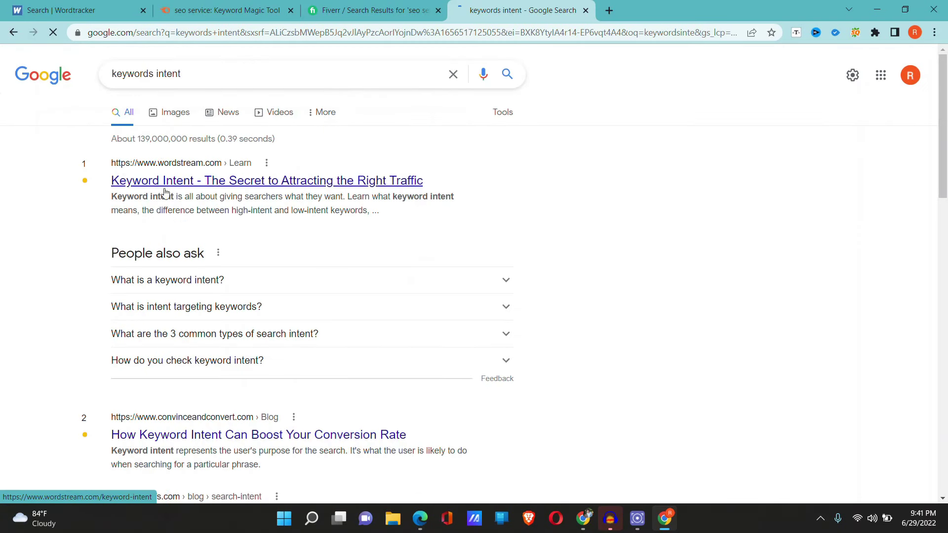
- Look up "keywords intent io" on Google and open the Keyword Intent site at keywordintent.io
{"action": "scroll", "coordinate": [205, 188], "scroll_direction": "down", "scroll_amount": 5}
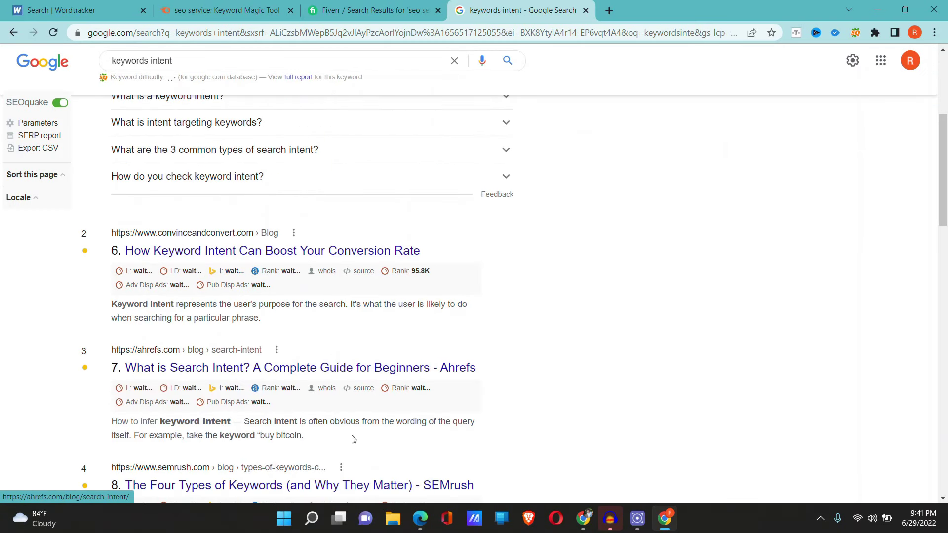
{"action": "scroll", "coordinate": [349, 441], "scroll_direction": "down", "scroll_amount": 2}
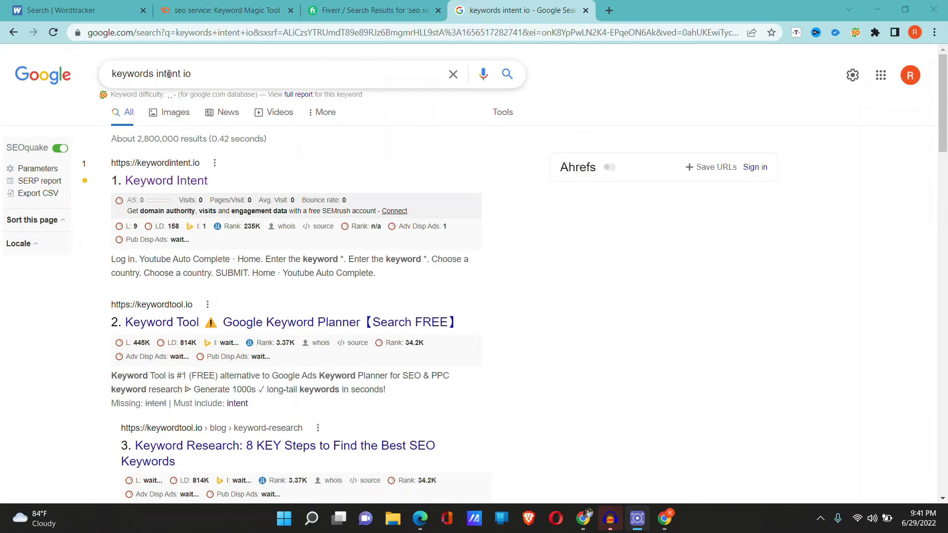
{"action": "left_click", "coordinate": [167, 183]}
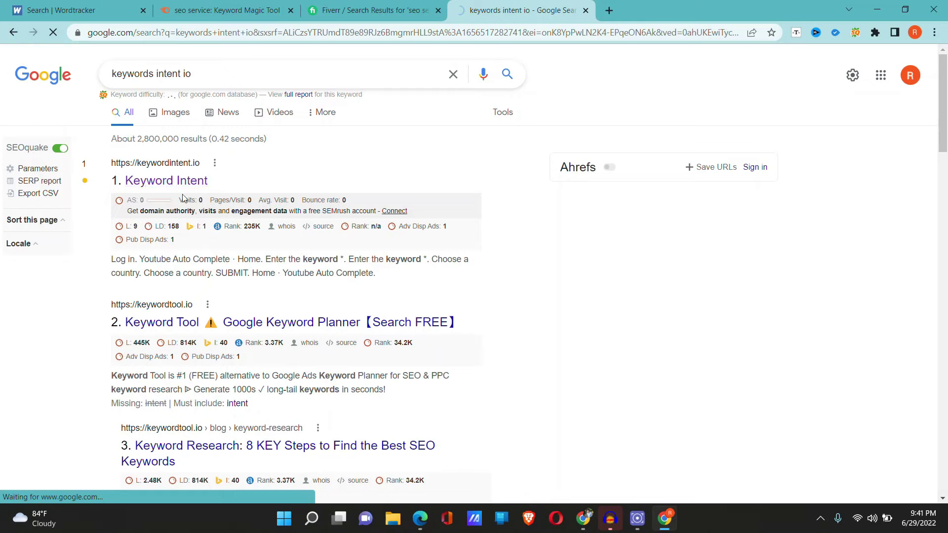
{"action": "left_click", "coordinate": [147, 181]}
{"action": "right_click", "coordinate": [147, 182]}
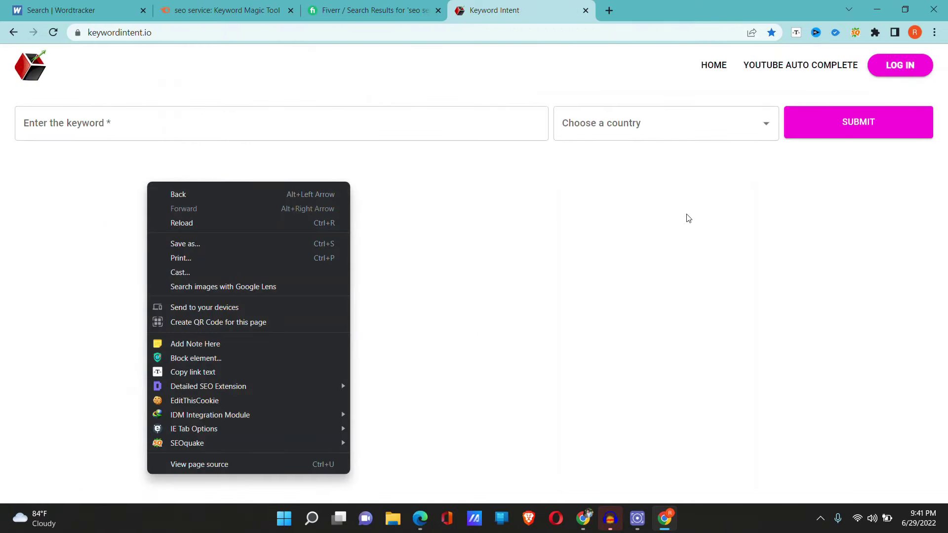
{"action": "left_click", "coordinate": [688, 212]}
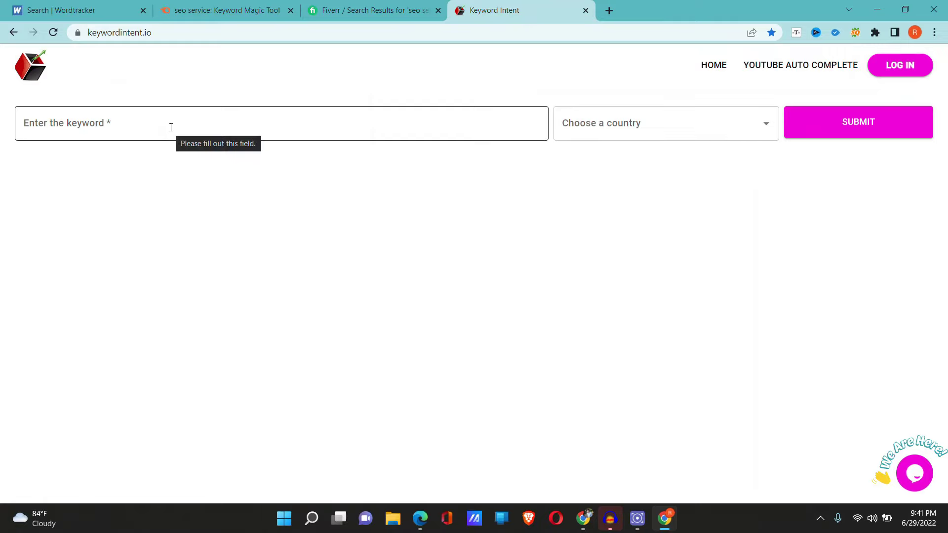
- Copy the keyword "seo services" from the Semrush keyword table and enter it as the keyword in Keyword Intent
{"action": "left_click", "coordinate": [219, 9]}
{"action": "left_click_drag", "start_coordinate": [398, 334], "coordinate": [339, 334]}
{"action": "right_click", "coordinate": [365, 334]}
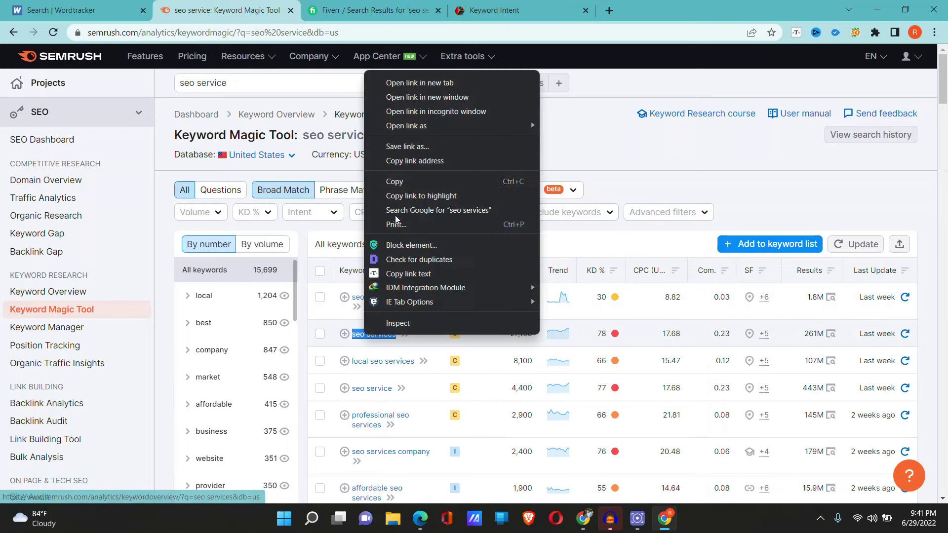
{"action": "left_click", "coordinate": [395, 181]}
{"action": "left_click", "coordinate": [499, 10]}
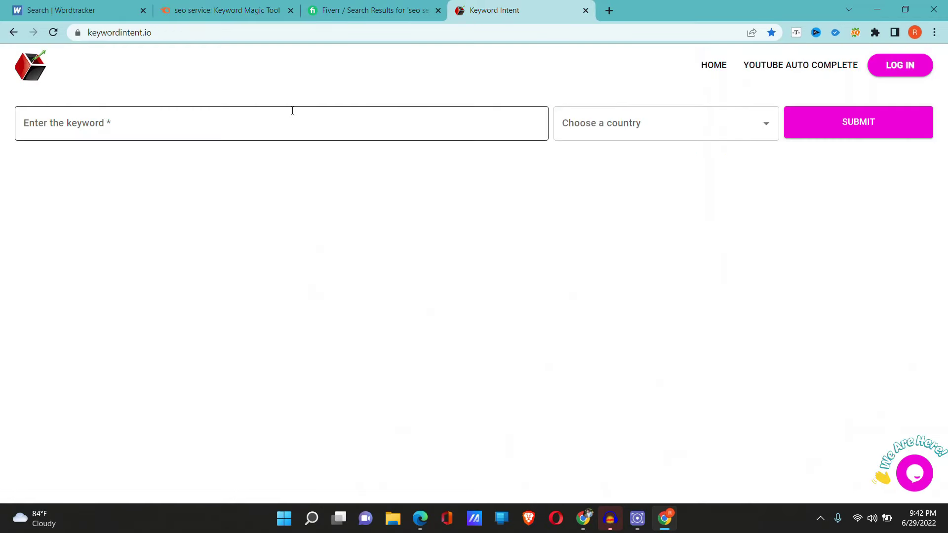
{"action": "left_click", "coordinate": [287, 124]}
{"action": "key", "text": "ctrl+v"}
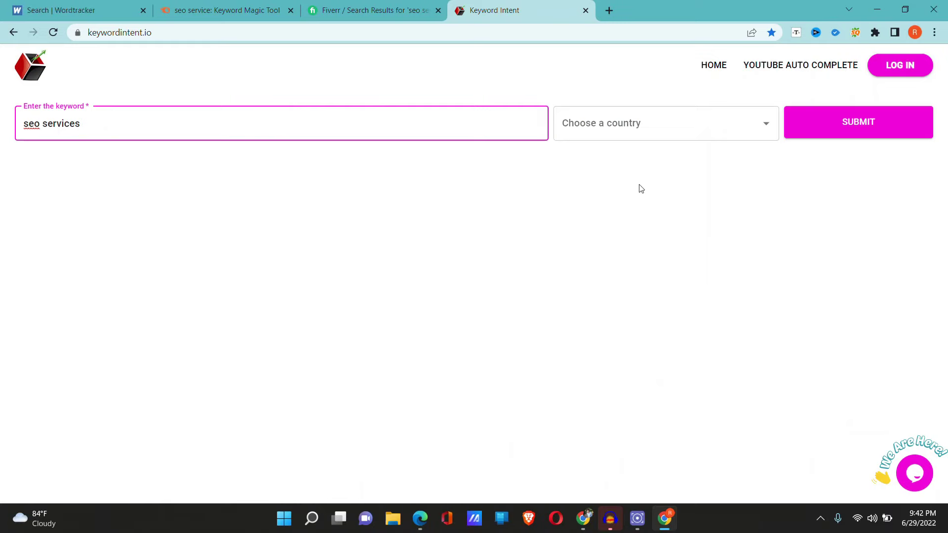
- Set the country to United States in Keyword Intent, submit the "seo services" lookup and view its keyword data
{"action": "left_click", "coordinate": [665, 132]}
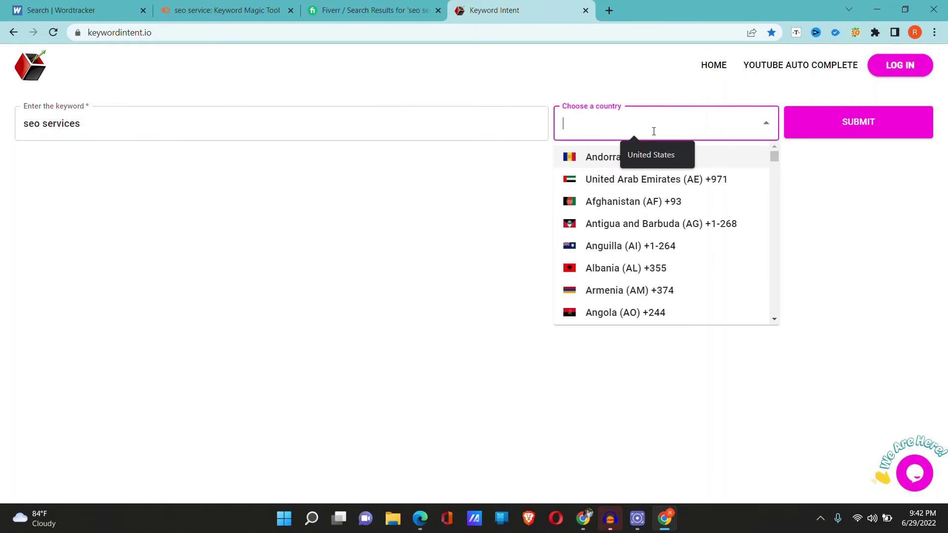
{"action": "left_click", "coordinate": [232, 12]}
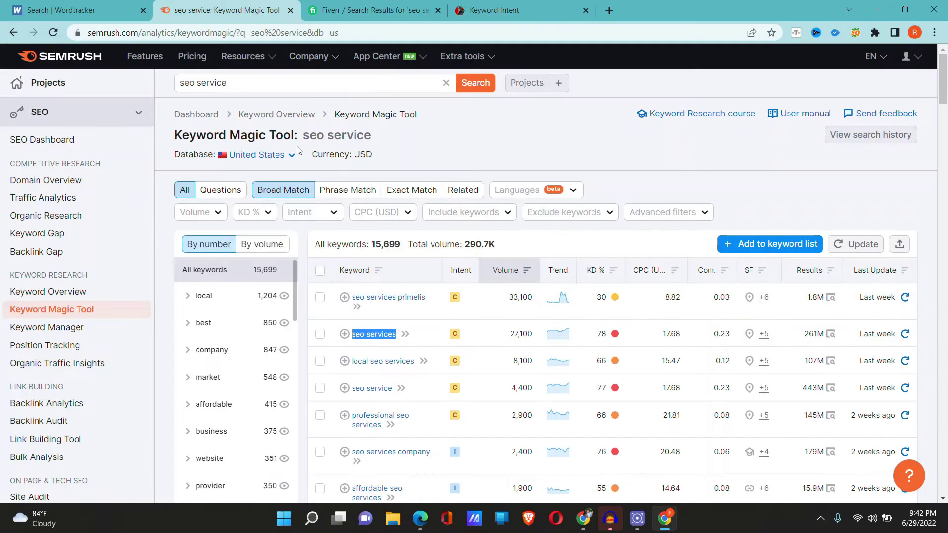
{"action": "left_click", "coordinate": [494, 11]}
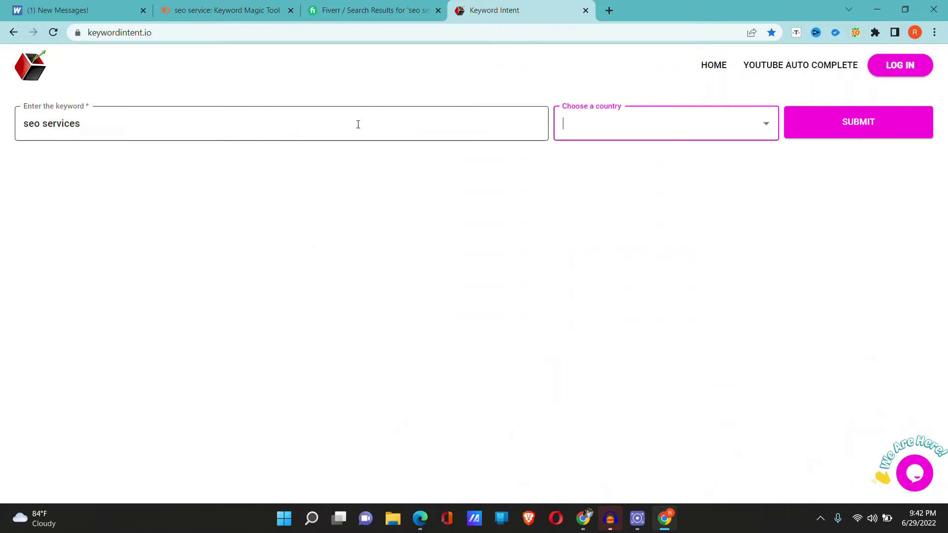
{"action": "left_click", "coordinate": [314, 126]}
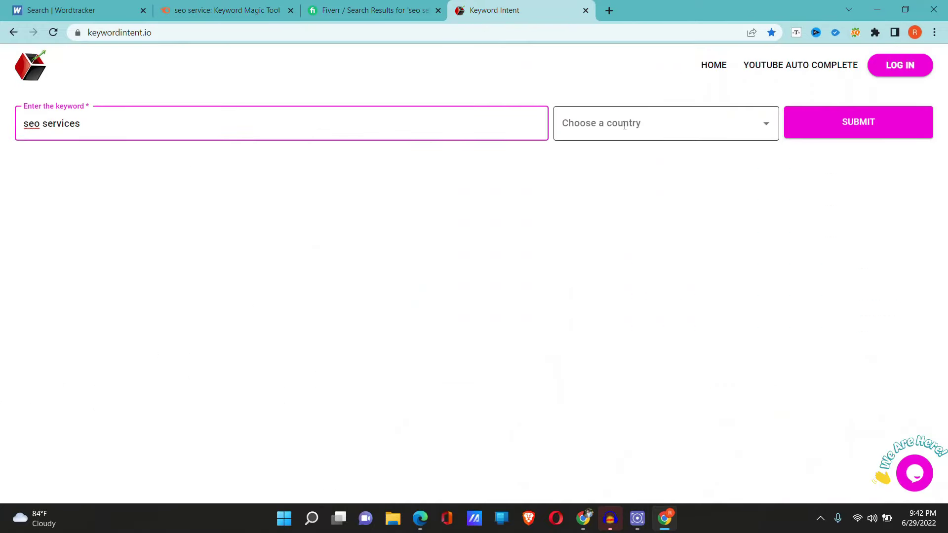
{"action": "left_click", "coordinate": [610, 123]}
{"action": "type", "text": "uni"}
{"action": "left_click", "coordinate": [633, 268]}
{"action": "left_click", "coordinate": [858, 122]}
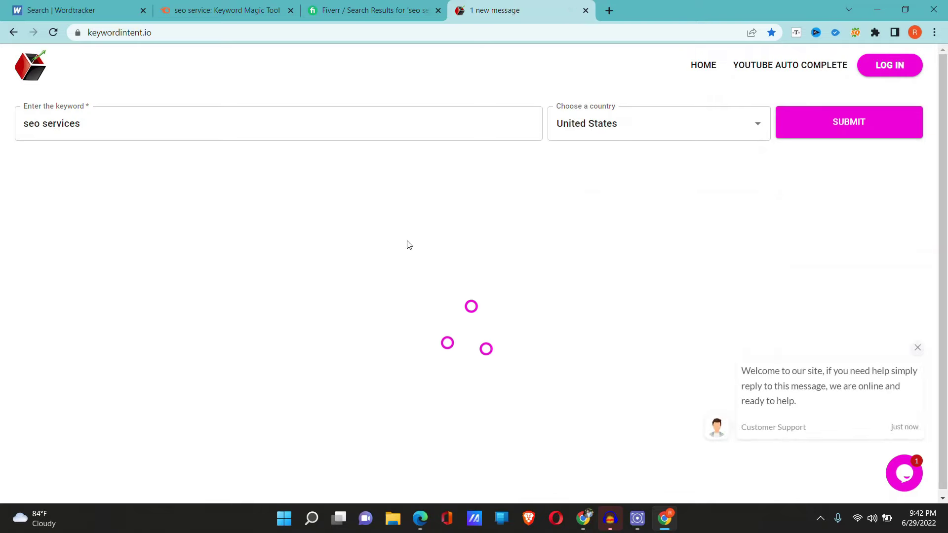
{"action": "scroll", "coordinate": [282, 206], "scroll_direction": "down", "scroll_amount": 1}
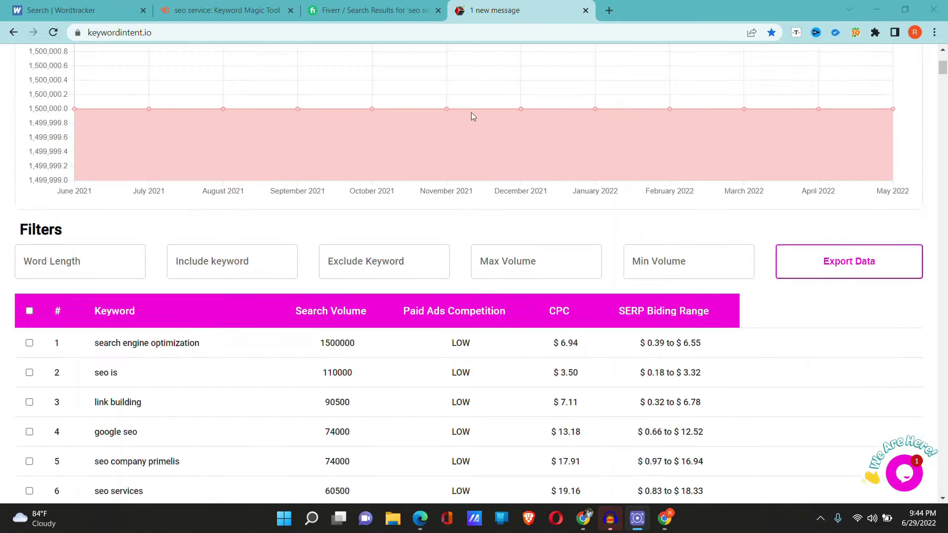
- Examine the search volume, keyword difficulty, paid difficulty and search trend for "seo services" in Keyword Intent
{"action": "scroll", "coordinate": [471, 113], "scroll_direction": "up", "scroll_amount": 4}
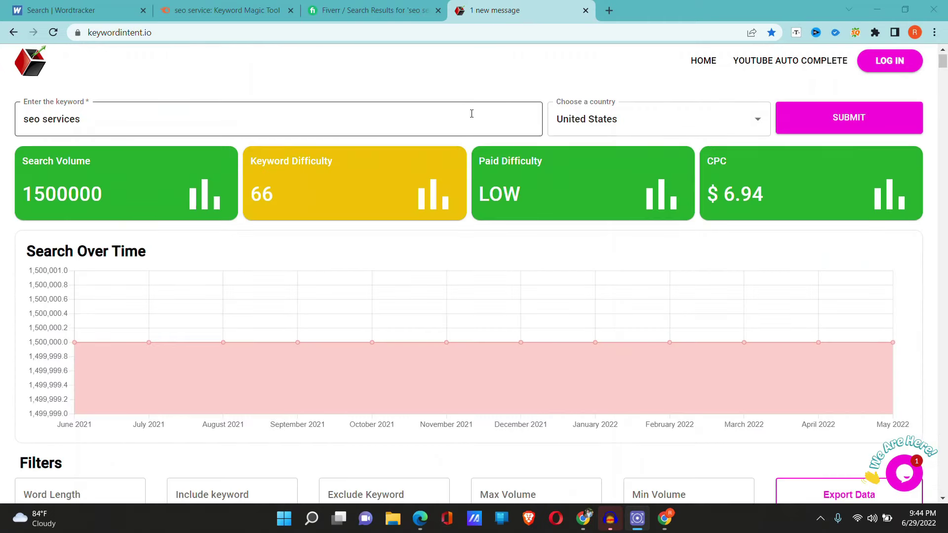
{"action": "scroll", "coordinate": [99, 212], "scroll_direction": "down", "scroll_amount": 1}
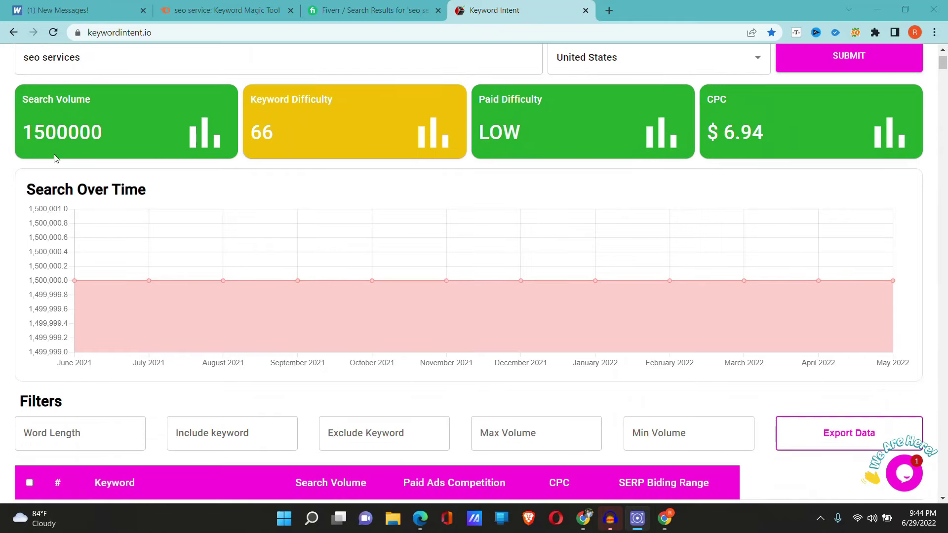
{"action": "scroll", "coordinate": [573, 163], "scroll_direction": "up", "scroll_amount": 1}
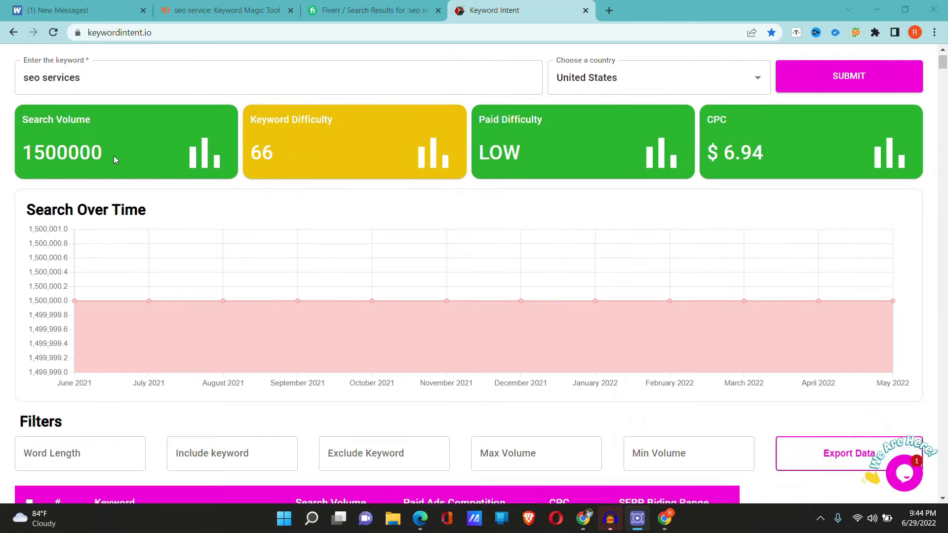
{"action": "scroll", "coordinate": [217, 158], "scroll_direction": "down", "scroll_amount": 2}
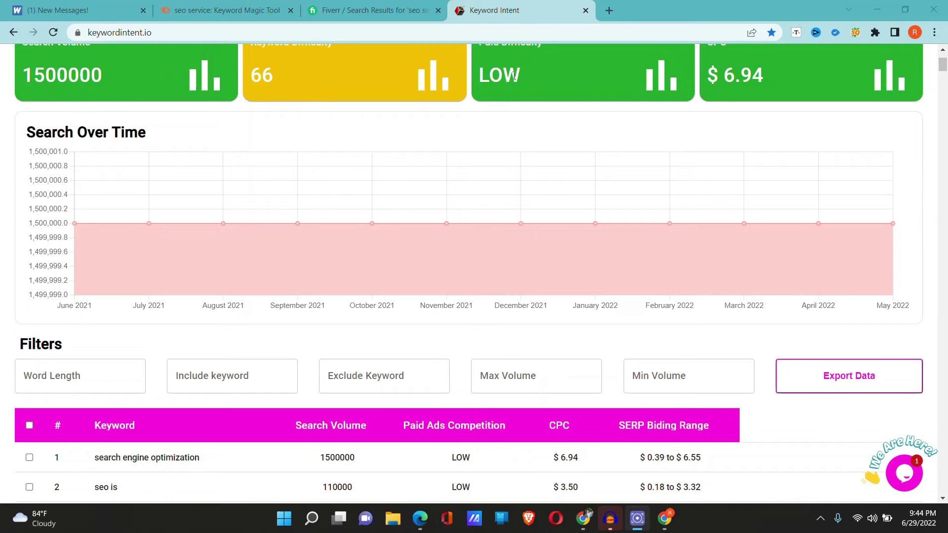
{"action": "scroll", "coordinate": [566, 144], "scroll_direction": "up", "scroll_amount": 1}
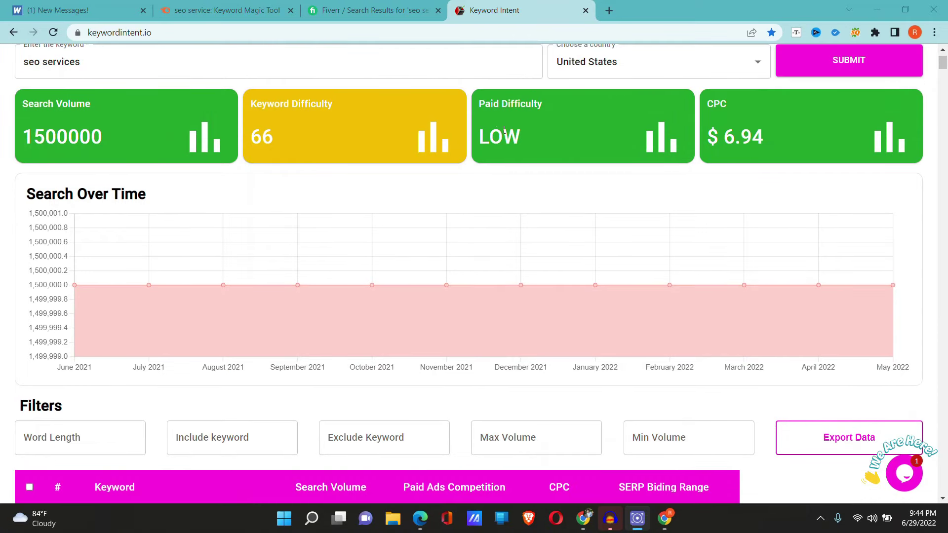
{"action": "left_click_drag", "start_coordinate": [521, 140], "coordinate": [491, 143]}
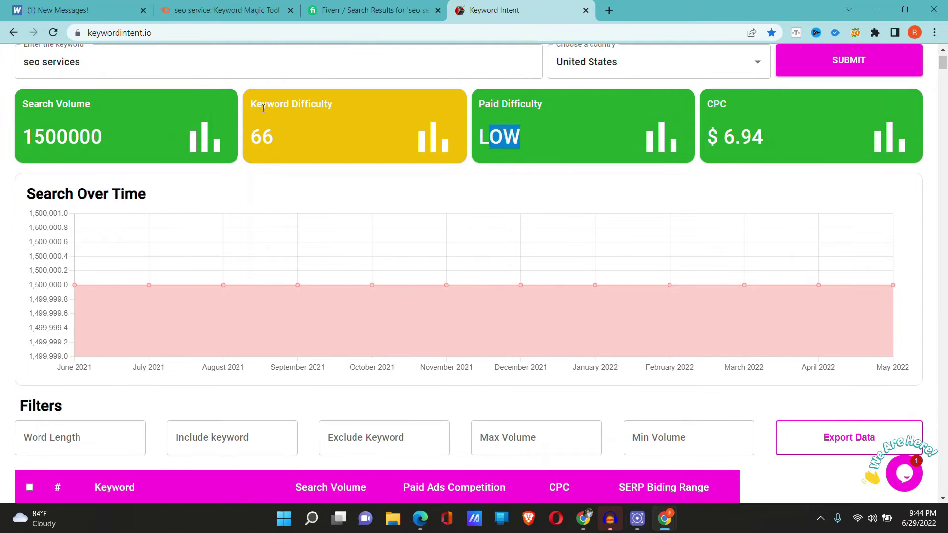
{"action": "left_click_drag", "start_coordinate": [275, 141], "coordinate": [252, 138]}
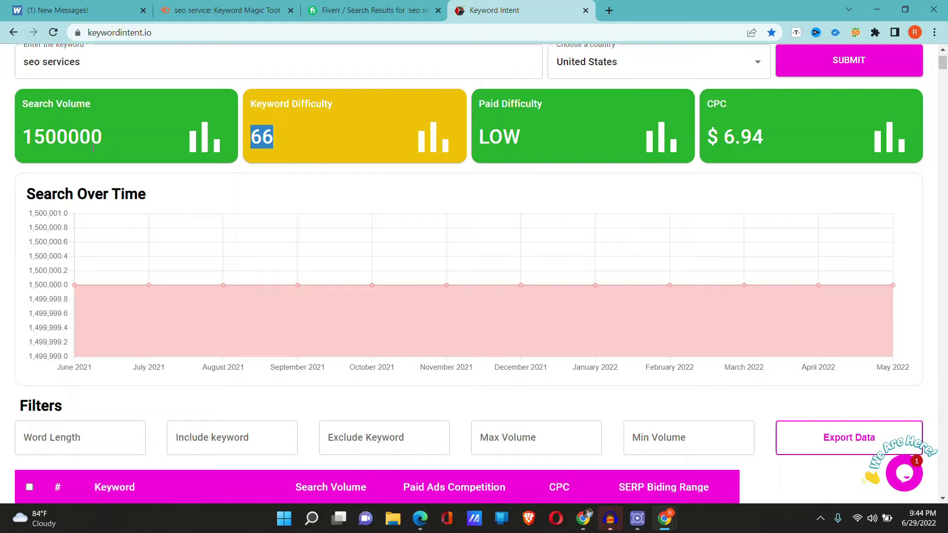
{"action": "left_click_drag", "start_coordinate": [108, 138], "coordinate": [20, 135]}
{"action": "scroll", "coordinate": [102, 152], "scroll_direction": "up", "scroll_amount": 1}
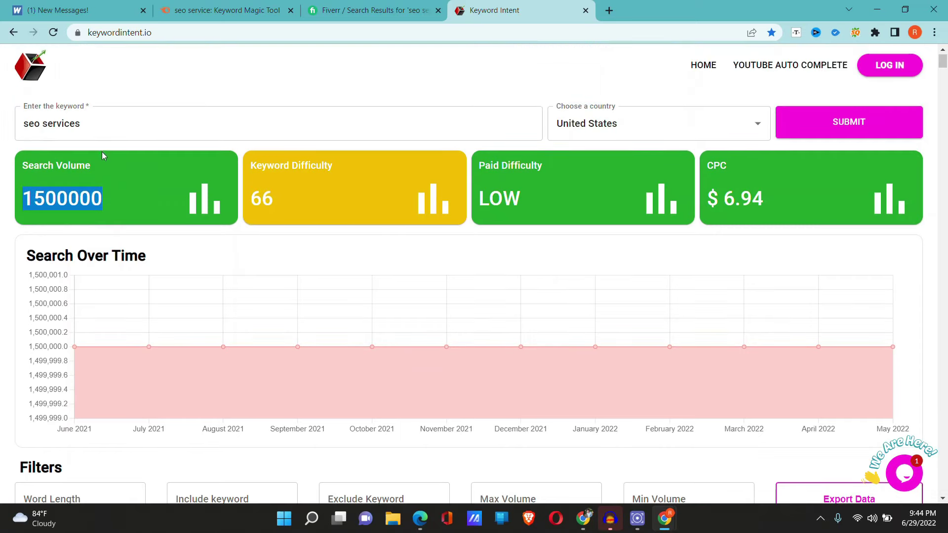
{"action": "scroll", "coordinate": [188, 179], "scroll_direction": "down", "scroll_amount": 3}
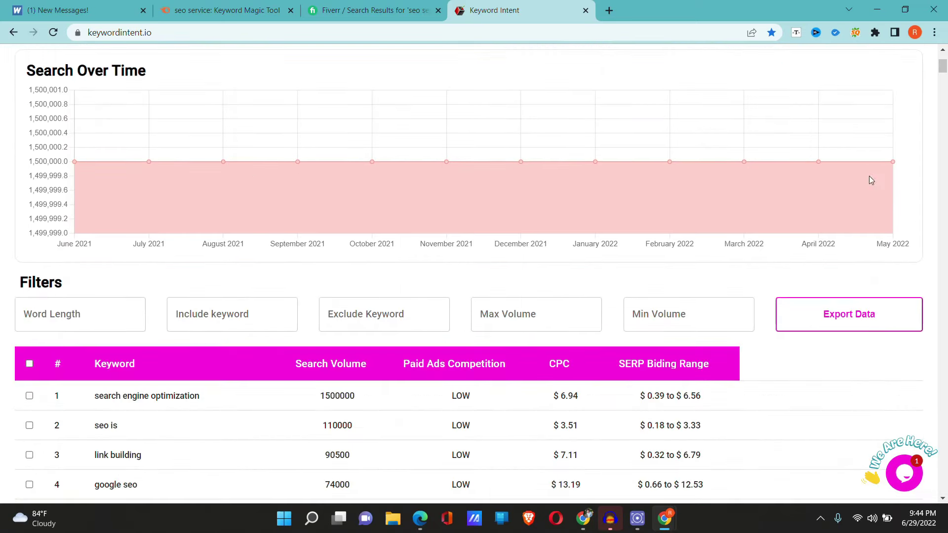
{"action": "scroll", "coordinate": [60, 413], "scroll_direction": "up", "scroll_amount": 3}
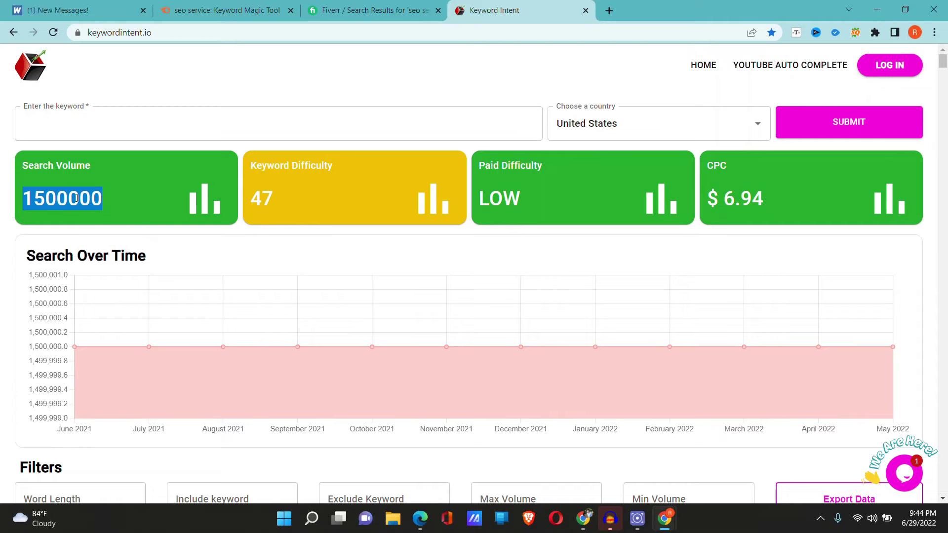
- Check the Semrush keyword table, return to Keyword Intent and paste "seo services" back in as the keyword
{"action": "left_click", "coordinate": [222, 9]}
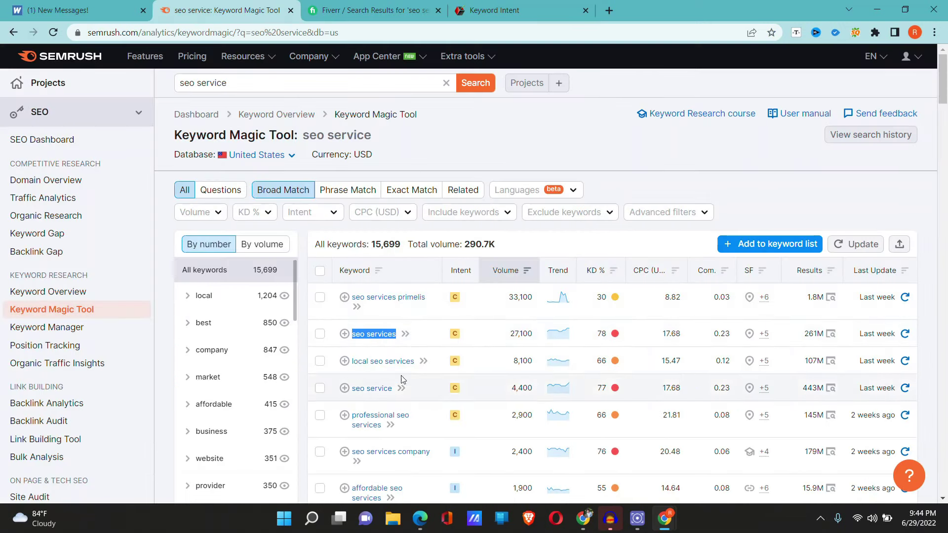
{"action": "left_click", "coordinate": [494, 5]}
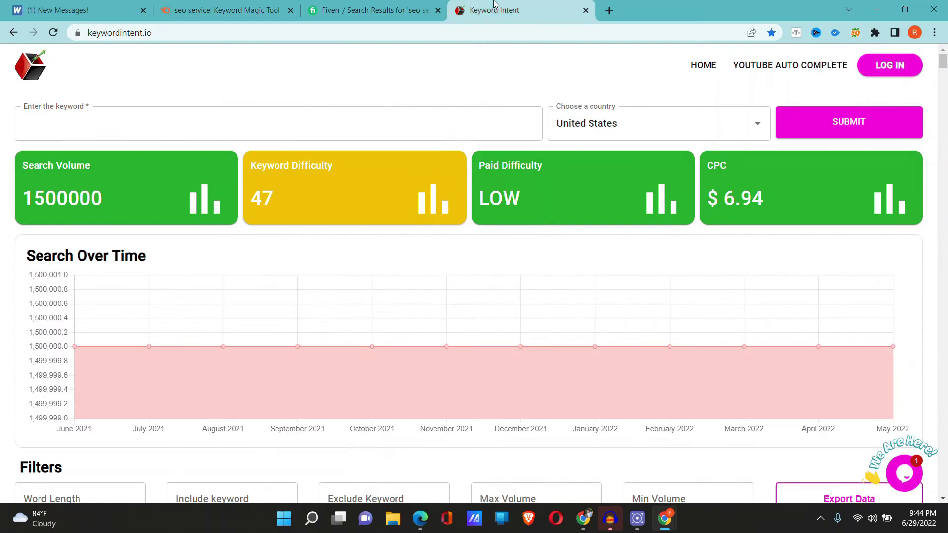
{"action": "scroll", "coordinate": [183, 216], "scroll_direction": "down", "scroll_amount": 3}
{"action": "scroll", "coordinate": [182, 192], "scroll_direction": "up", "scroll_amount": 3}
{"action": "right_click", "coordinate": [161, 125]}
{"action": "left_click", "coordinate": [209, 223]}
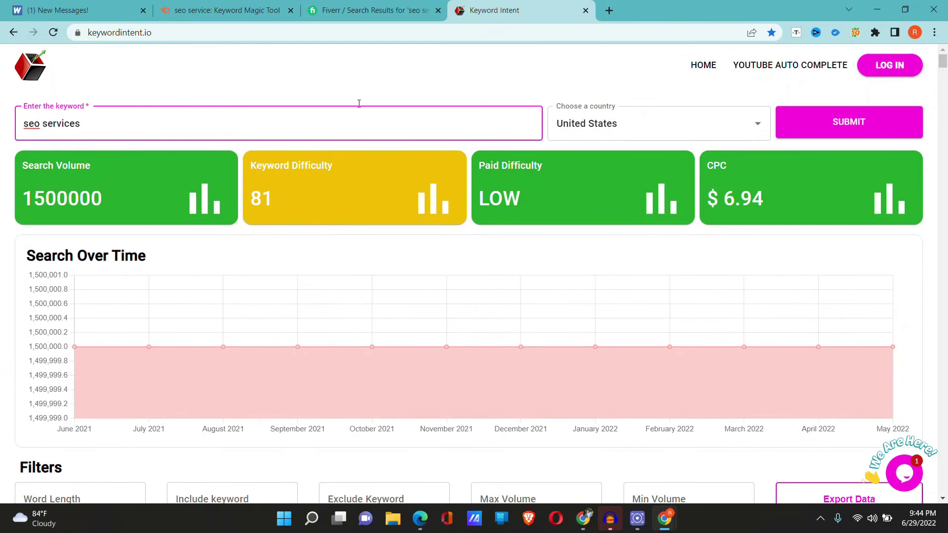
{"action": "left_click", "coordinate": [482, 62]}
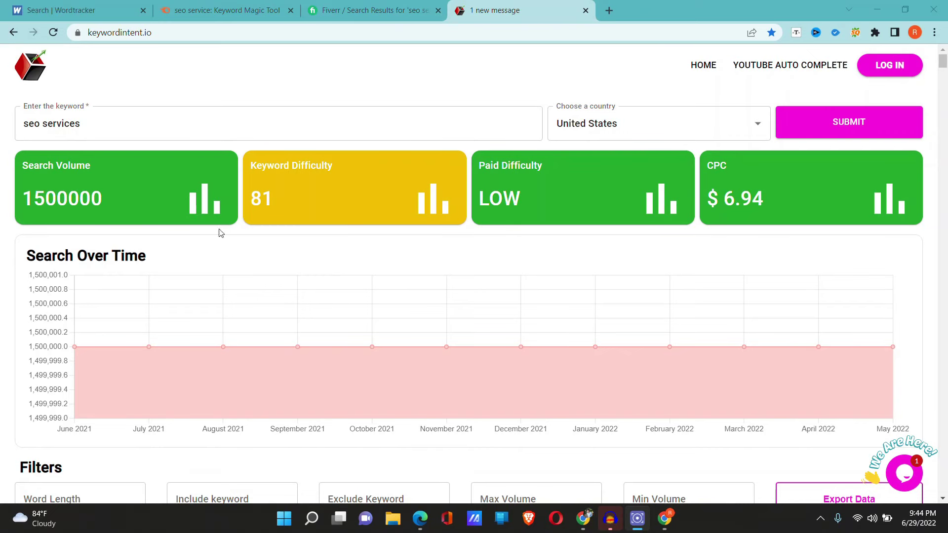
- Review the related keywords in Keyword Intent with their search volume, ads competition, CPC and bidding range
{"action": "scroll", "coordinate": [332, 291], "scroll_direction": "down", "scroll_amount": 2}
{"action": "scroll", "coordinate": [332, 291], "scroll_direction": "down", "scroll_amount": 5}
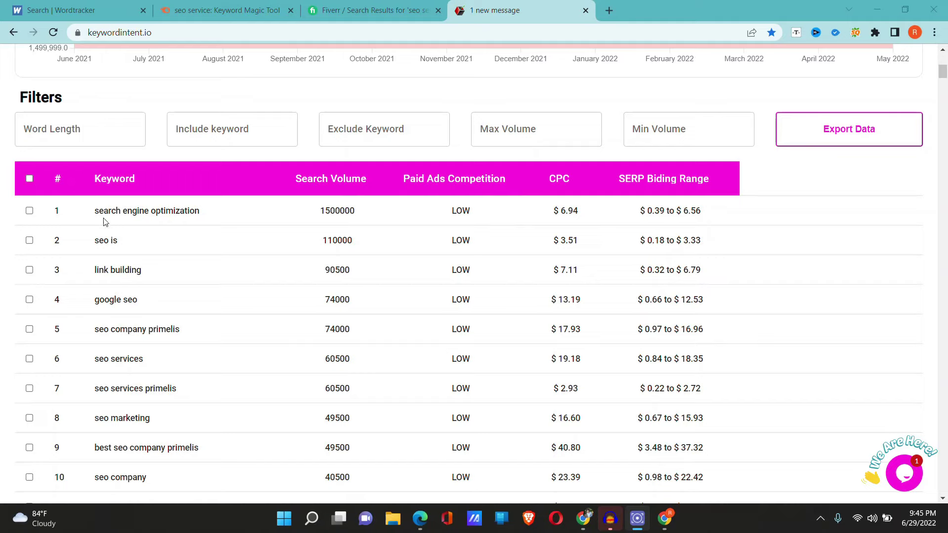
{"action": "double_click", "coordinate": [564, 210]}
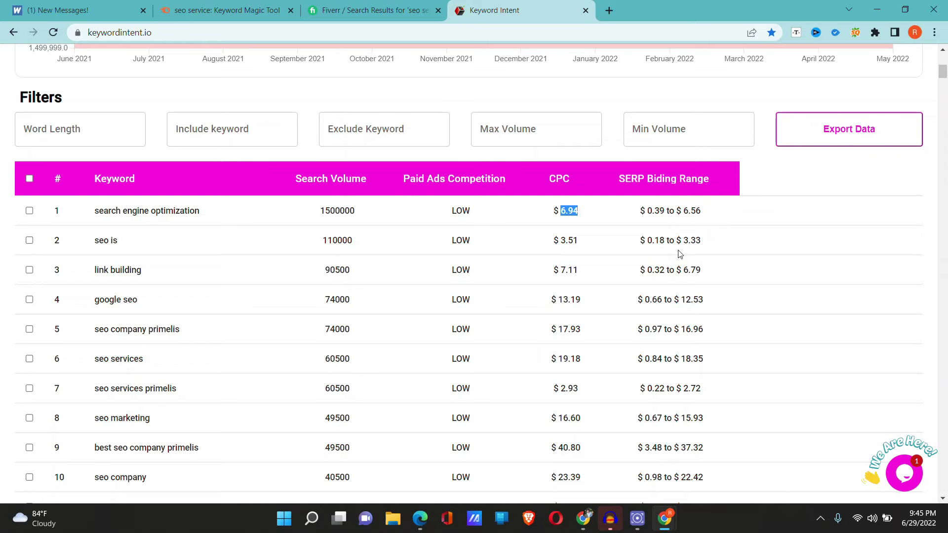
{"action": "scroll", "coordinate": [677, 246], "scroll_direction": "down", "scroll_amount": 6}
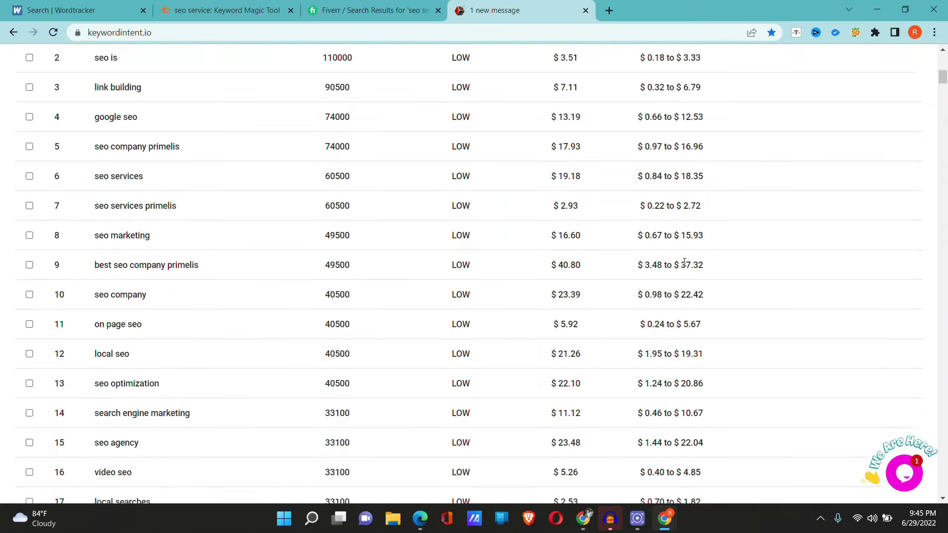
{"action": "scroll", "coordinate": [225, 240], "scroll_direction": "up", "scroll_amount": 8}
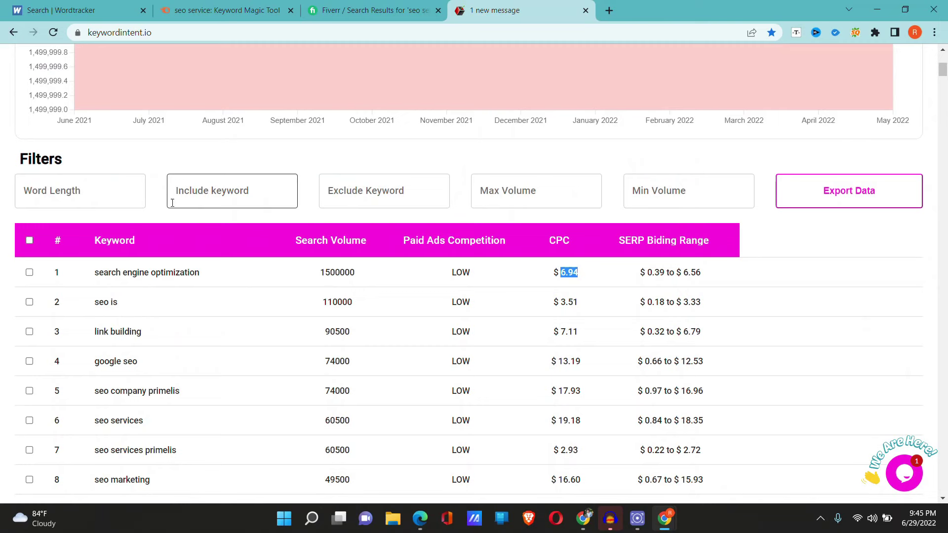
{"action": "scroll", "coordinate": [170, 193], "scroll_direction": "up", "scroll_amount": 4}
{"action": "scroll", "coordinate": [310, 239], "scroll_direction": "down", "scroll_amount": 9}
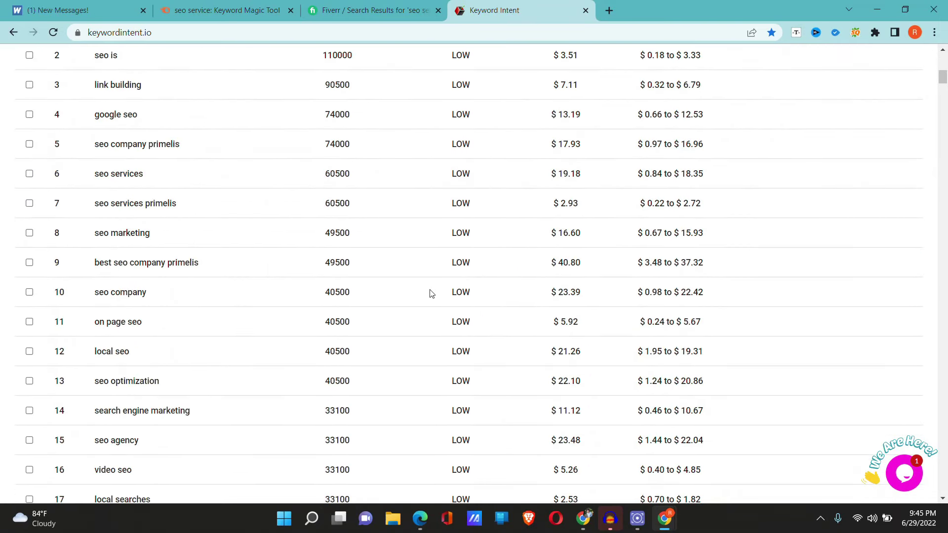
{"action": "scroll", "coordinate": [431, 293], "scroll_direction": "up", "scroll_amount": 9}
{"action": "scroll", "coordinate": [398, 220], "scroll_direction": "down", "scroll_amount": 3}
{"action": "scroll", "coordinate": [400, 224], "scroll_direction": "down", "scroll_amount": 20}
{"action": "scroll", "coordinate": [400, 224], "scroll_direction": "down", "scroll_amount": 20}
- Switch to Wordtracker and look through its full list of keywords for "seo services"
{"action": "left_click", "coordinate": [79, 5]}
{"action": "scroll", "coordinate": [339, 250], "scroll_direction": "up", "scroll_amount": 4}
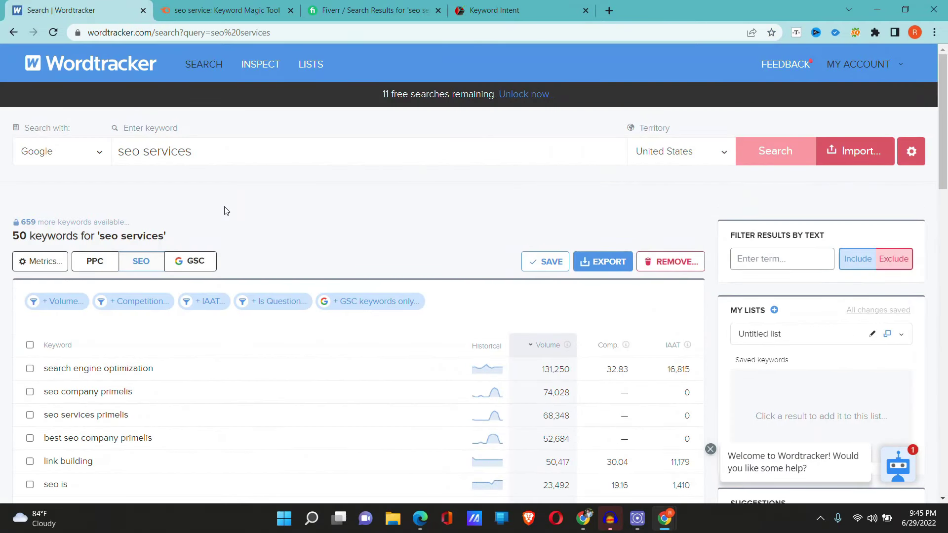
{"action": "scroll", "coordinate": [229, 207], "scroll_direction": "down", "scroll_amount": 5}
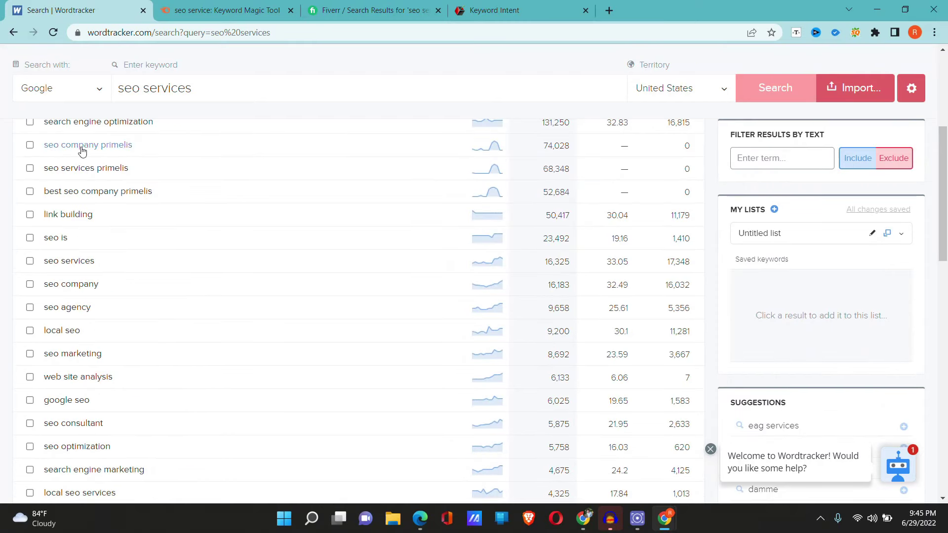
{"action": "scroll", "coordinate": [74, 296], "scroll_direction": "down", "scroll_amount": 4}
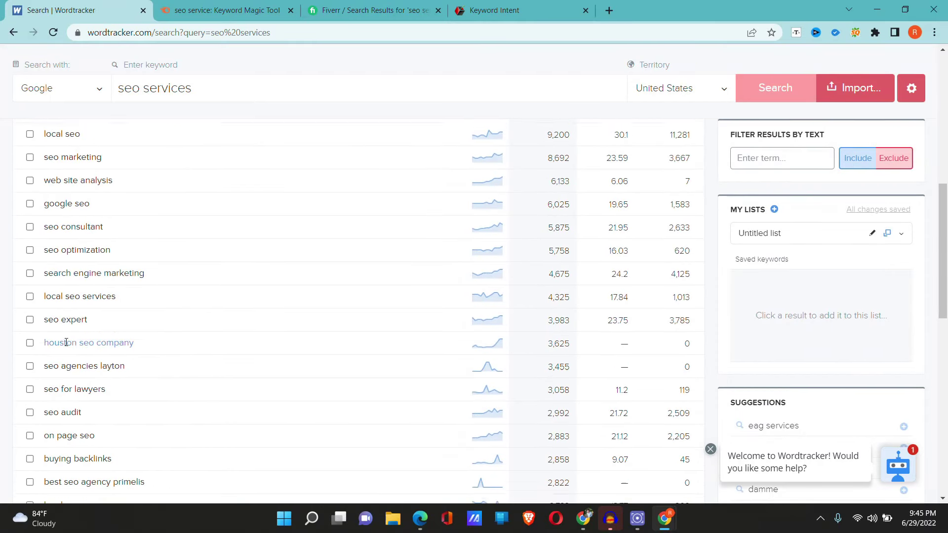
{"action": "scroll", "coordinate": [66, 342], "scroll_direction": "down", "scroll_amount": 7}
{"action": "scroll", "coordinate": [78, 353], "scroll_direction": "down", "scroll_amount": 5}
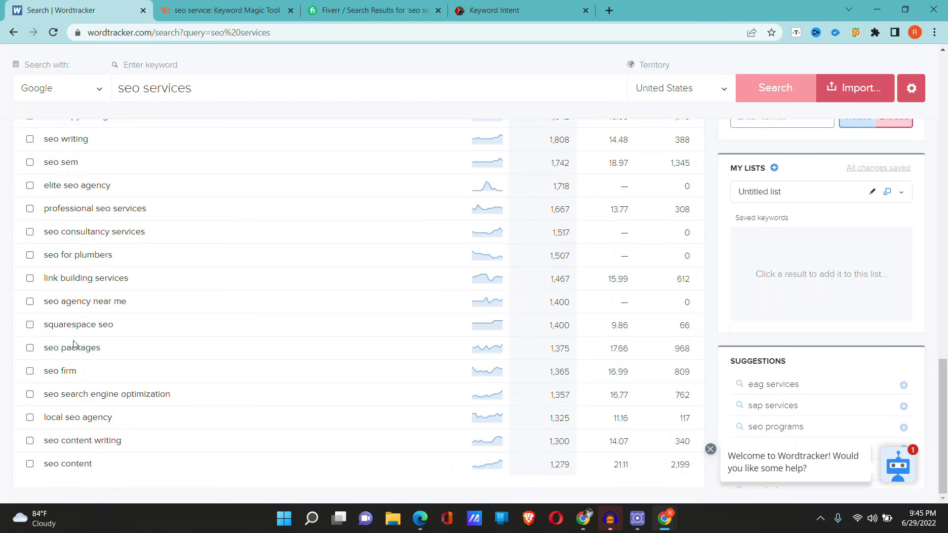
{"action": "scroll", "coordinate": [131, 340], "scroll_direction": "up", "scroll_amount": 20}
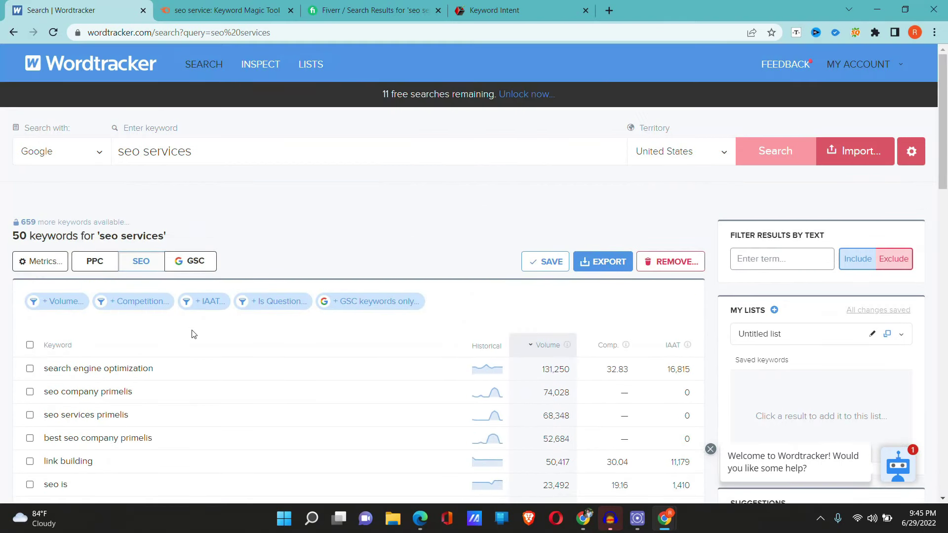
- Return to Semrush and review the volume, difficulty and CPC of the "seo service" keywords in the Keyword Magic Tool
{"action": "left_click", "coordinate": [227, 10]}
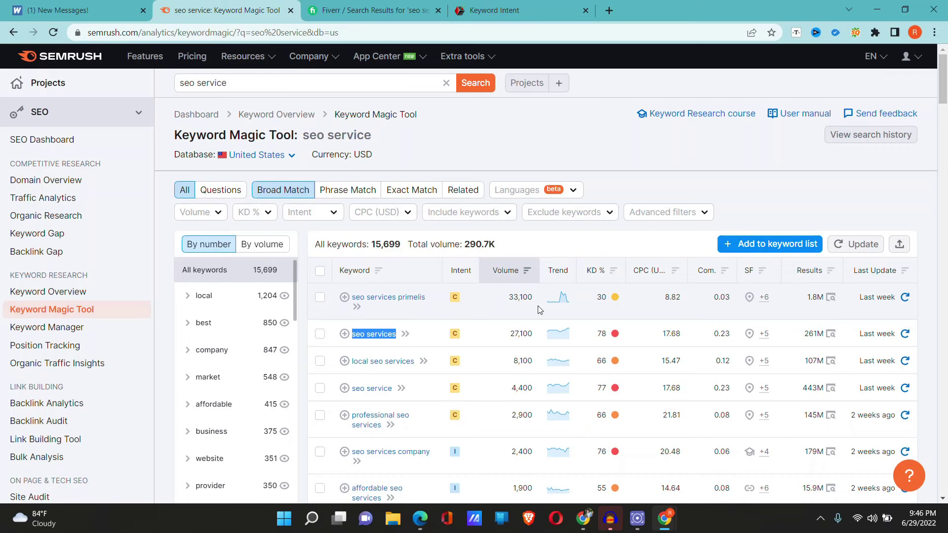
{"action": "scroll", "coordinate": [510, 296], "scroll_direction": "down", "scroll_amount": 4}
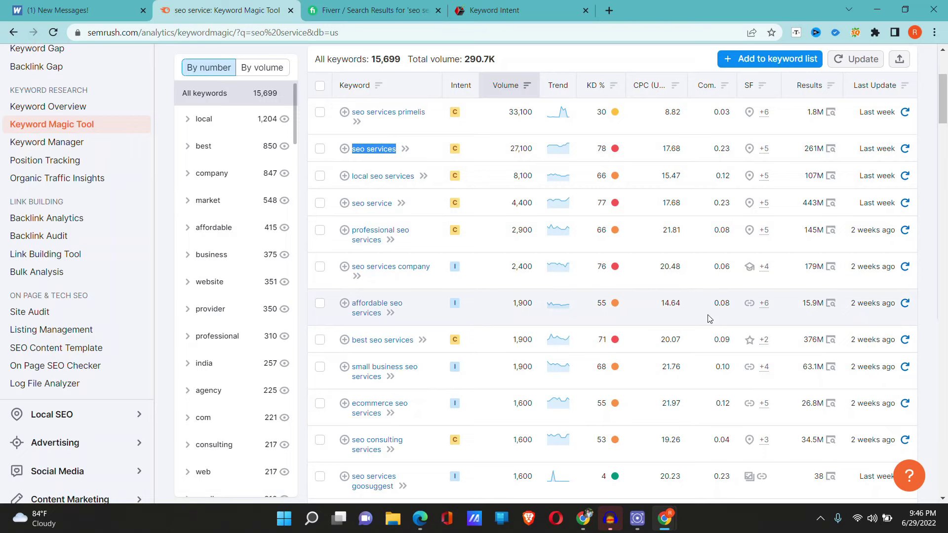
{"action": "scroll", "coordinate": [709, 318], "scroll_direction": "down", "scroll_amount": 2}
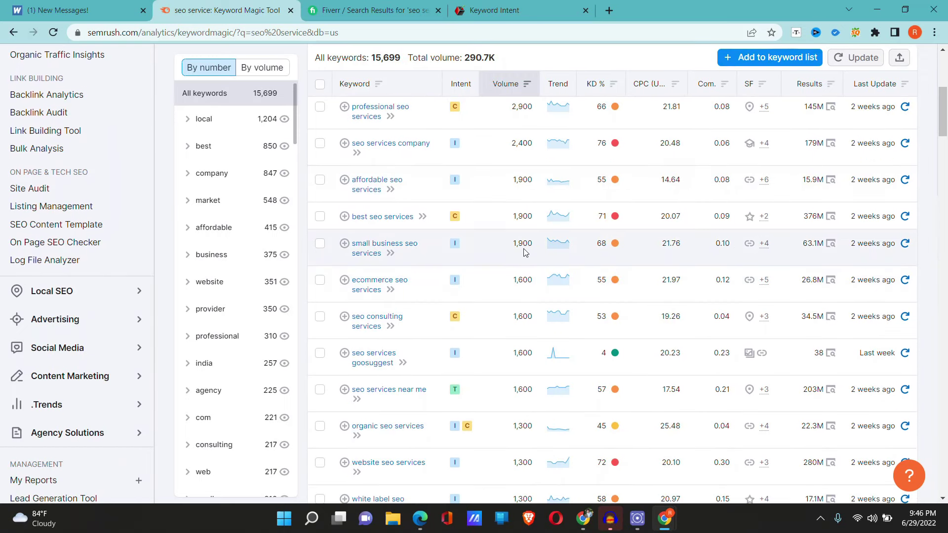
{"action": "scroll", "coordinate": [406, 360], "scroll_direction": "up", "scroll_amount": 5}
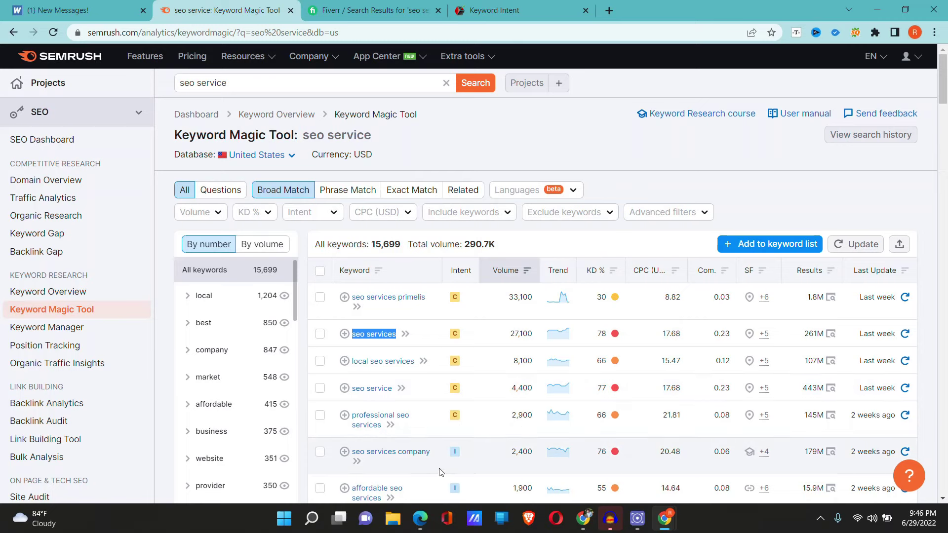
- Switch to Facebook in Edge, view the profile owner's details, close the open photo and go to the home feed
{"action": "left_click", "coordinate": [425, 520]}
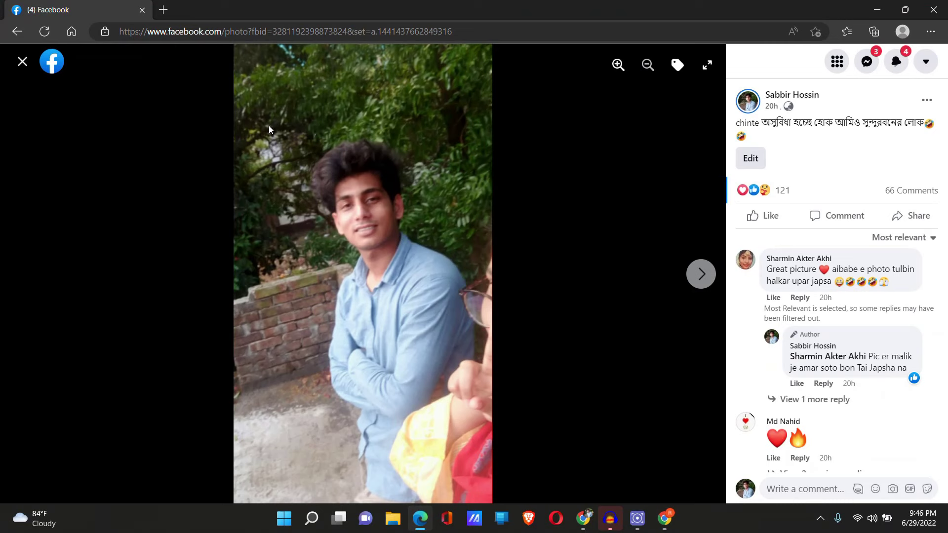
{"action": "mouse_move", "coordinate": [791, 97]}
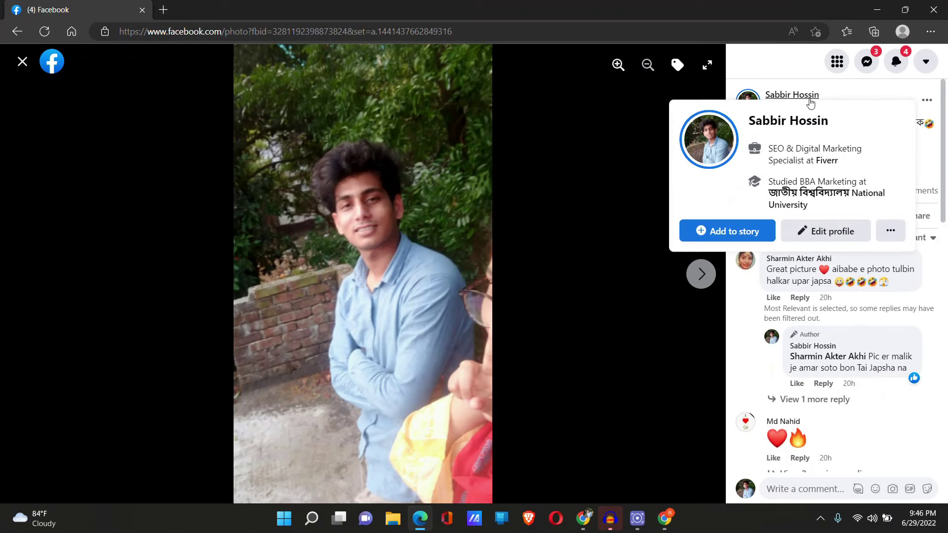
{"action": "left_click", "coordinate": [23, 61]}
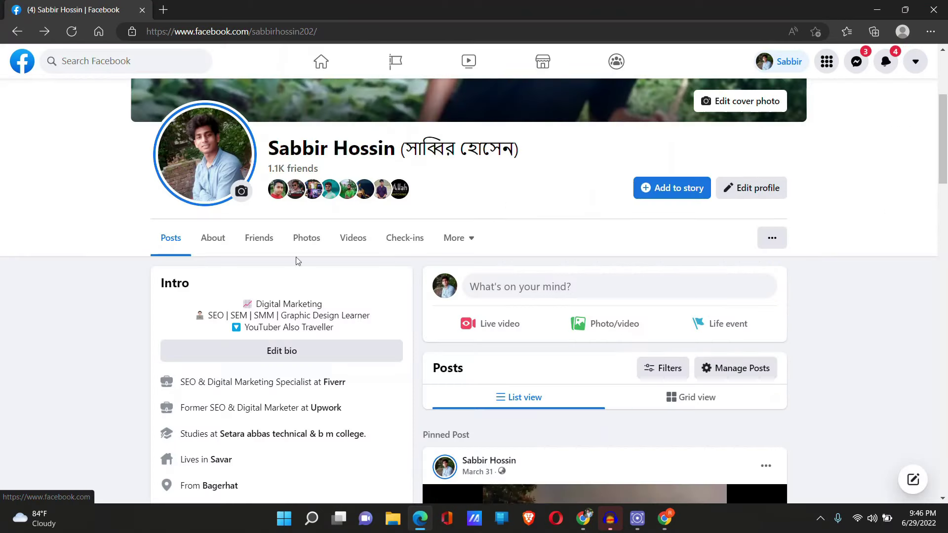
{"action": "left_click", "coordinate": [307, 61]}
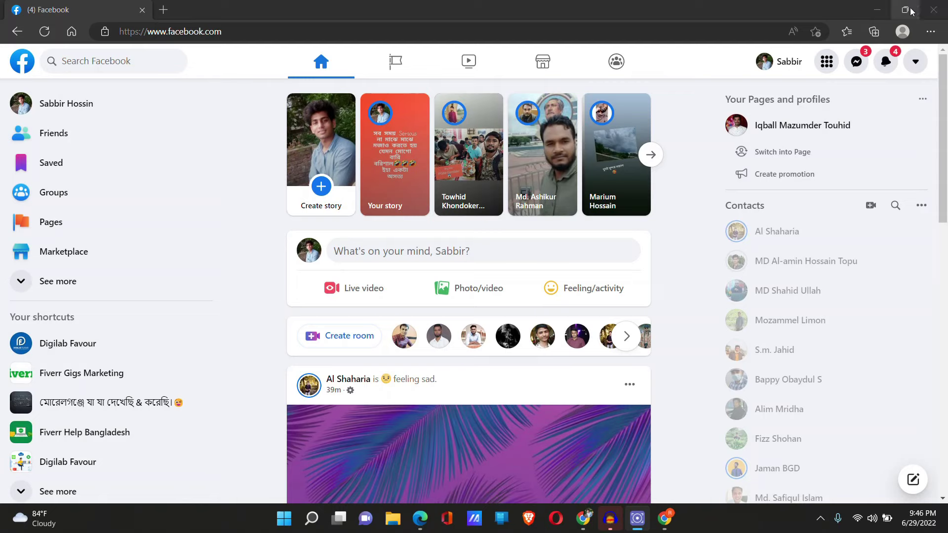
{"action": "mouse_move", "coordinate": [911, 11]}
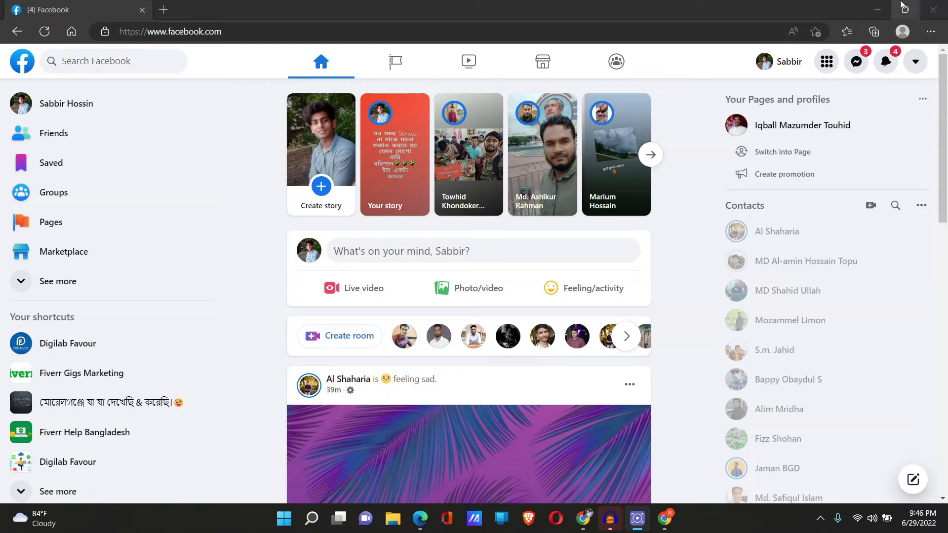